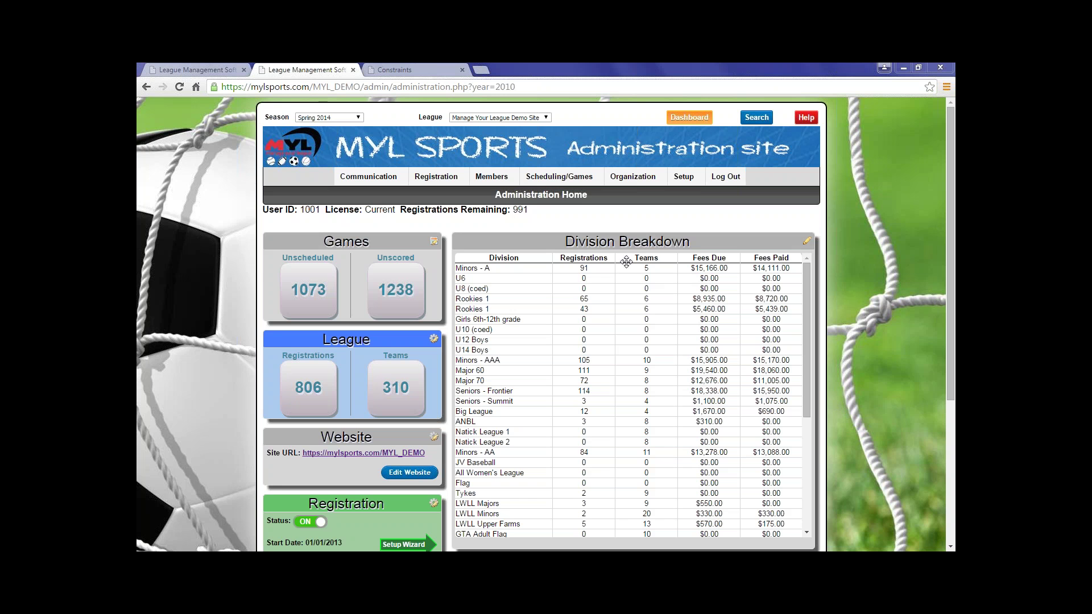
Open the Report Generate page among the player/parent reports for members
mouse_move(491, 177)
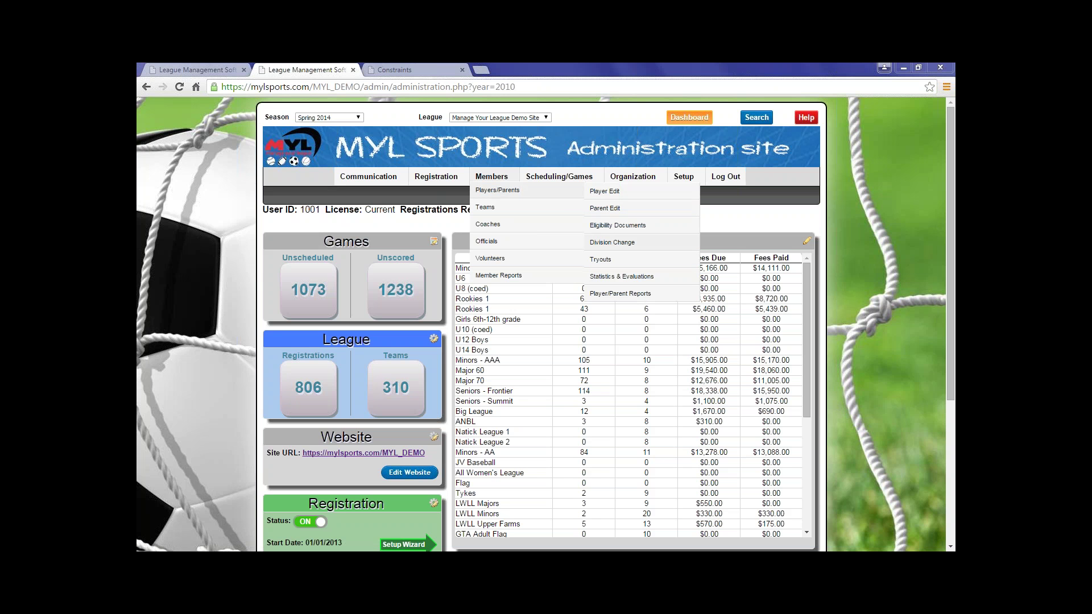
mouse_move(626, 293)
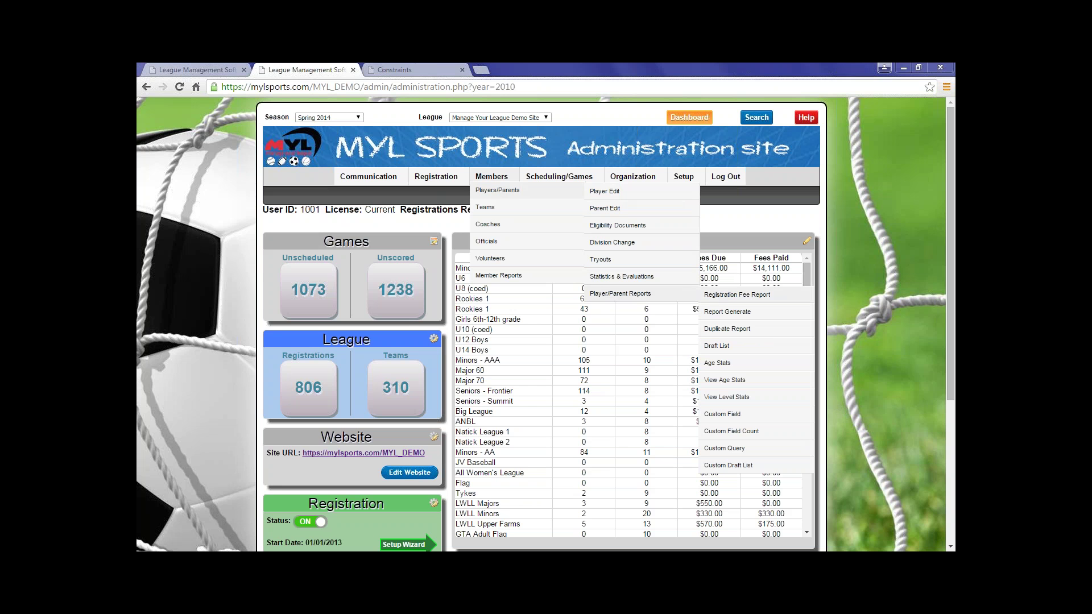
click(715, 312)
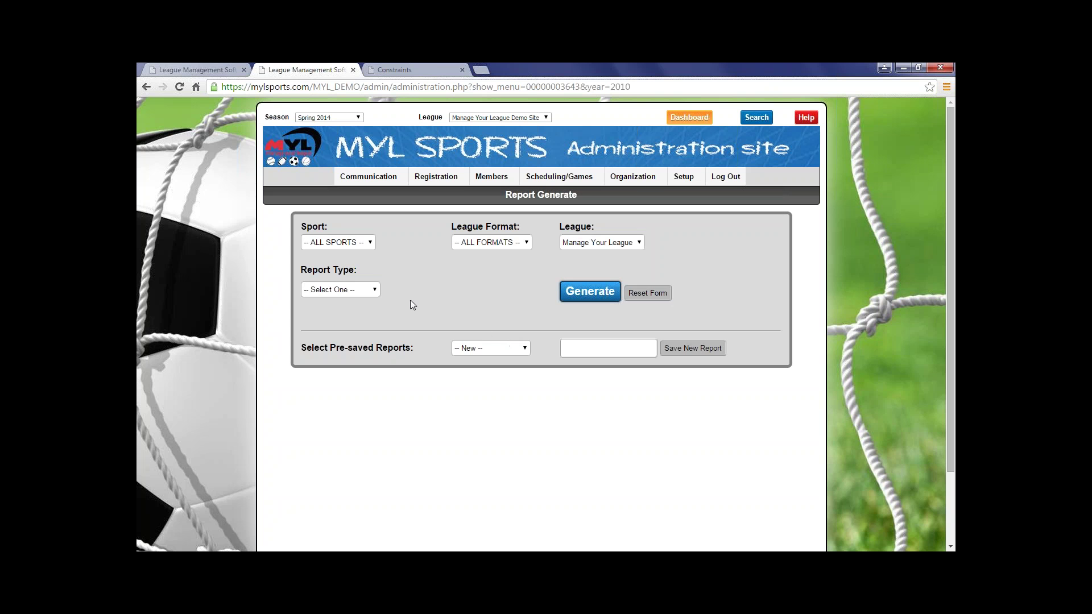
Review the sport, league format and league choices offered for the report
click(370, 243)
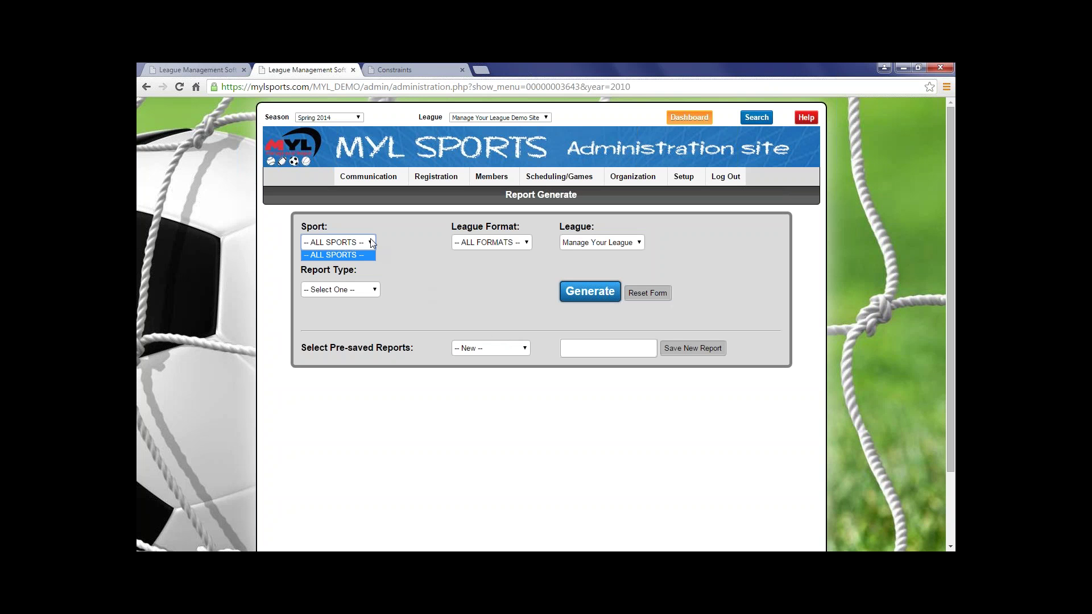
click(370, 241)
click(499, 242)
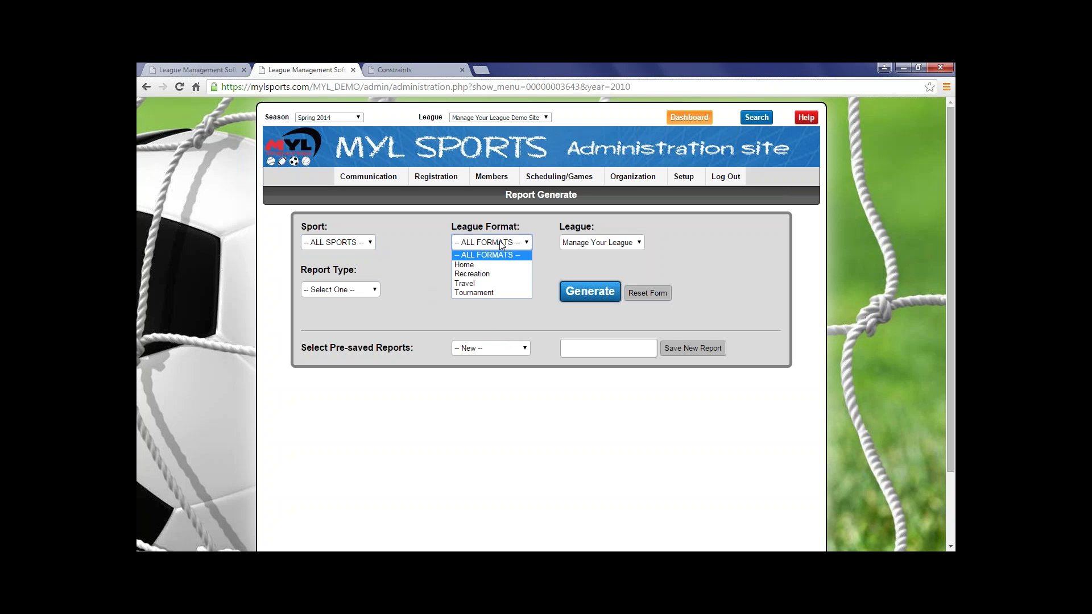
click(494, 240)
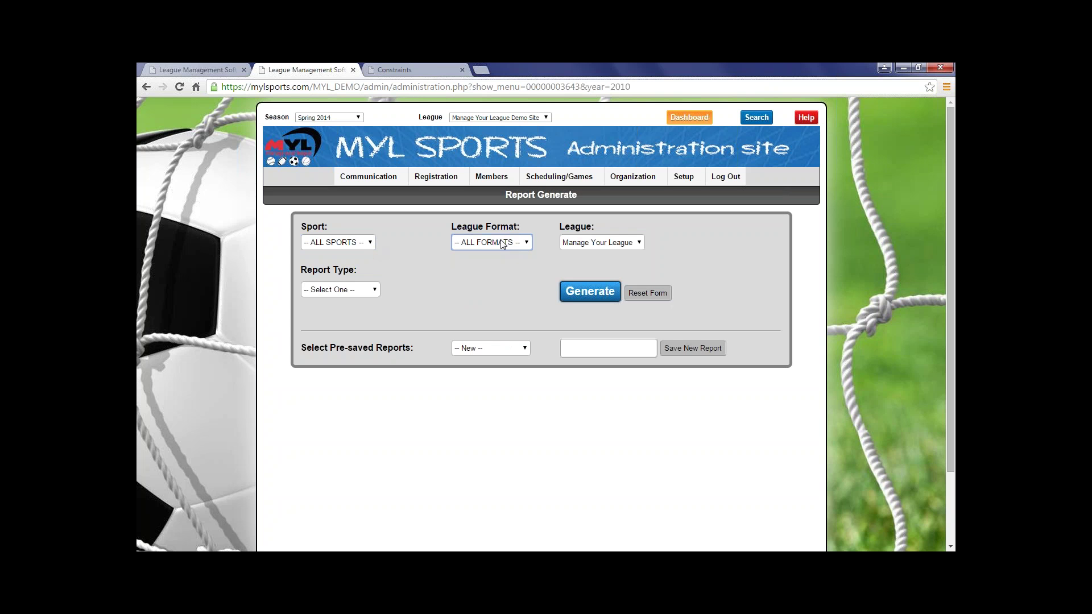
click(581, 244)
click(581, 255)
Switch the report type through Registration, Membership and General Breakdown to compare their options
click(340, 290)
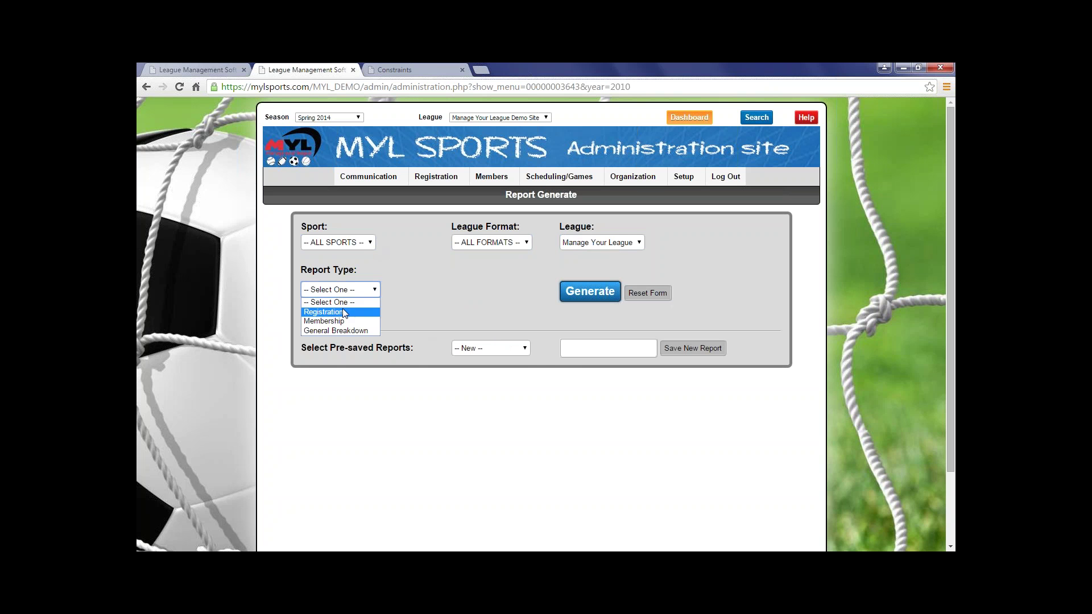
click(342, 308)
click(343, 290)
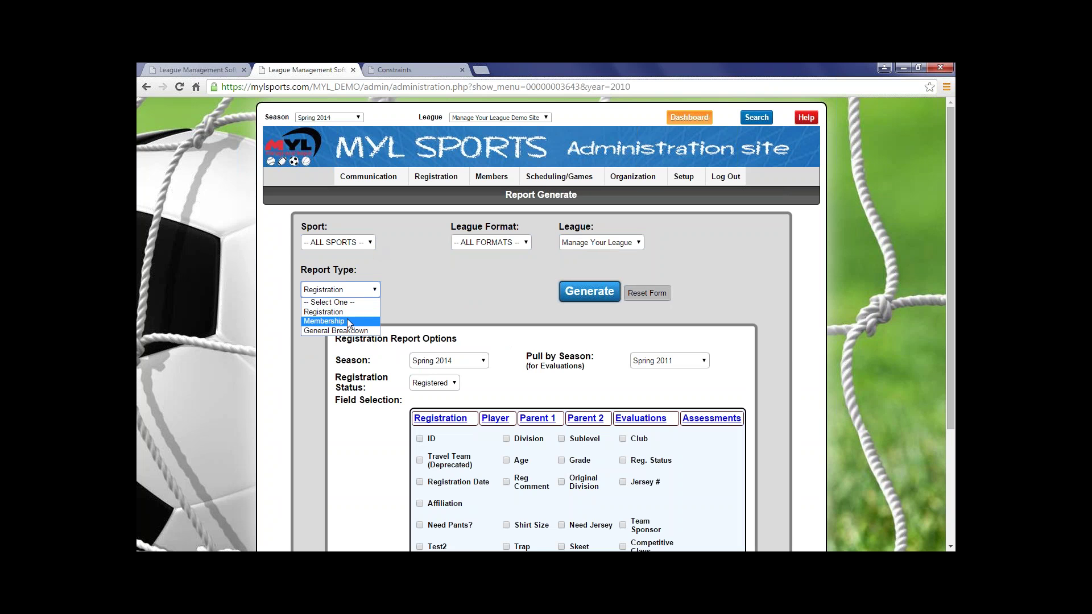
click(347, 319)
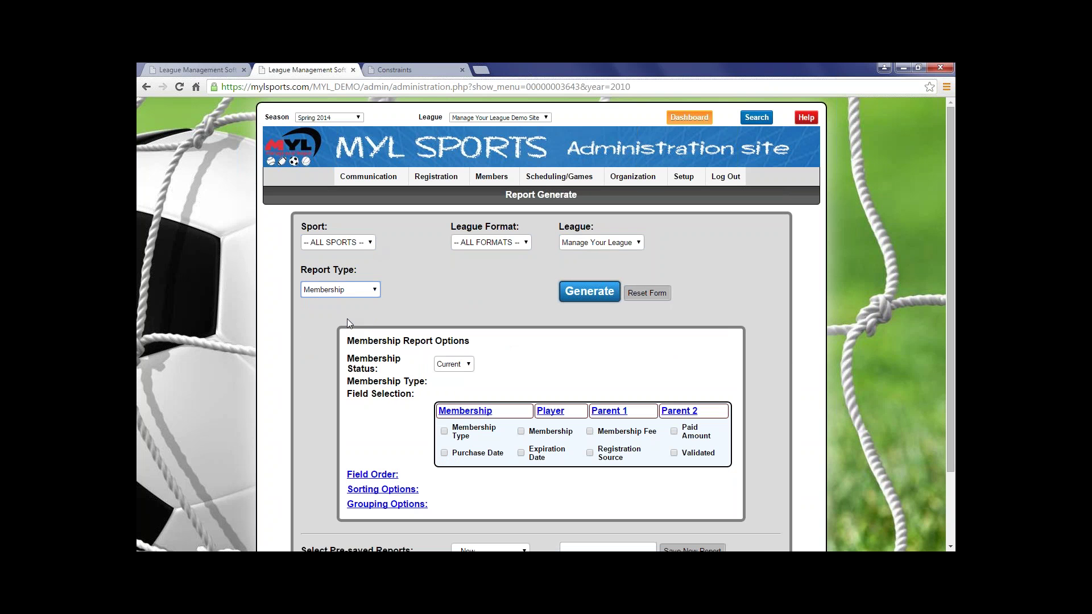
click(362, 290)
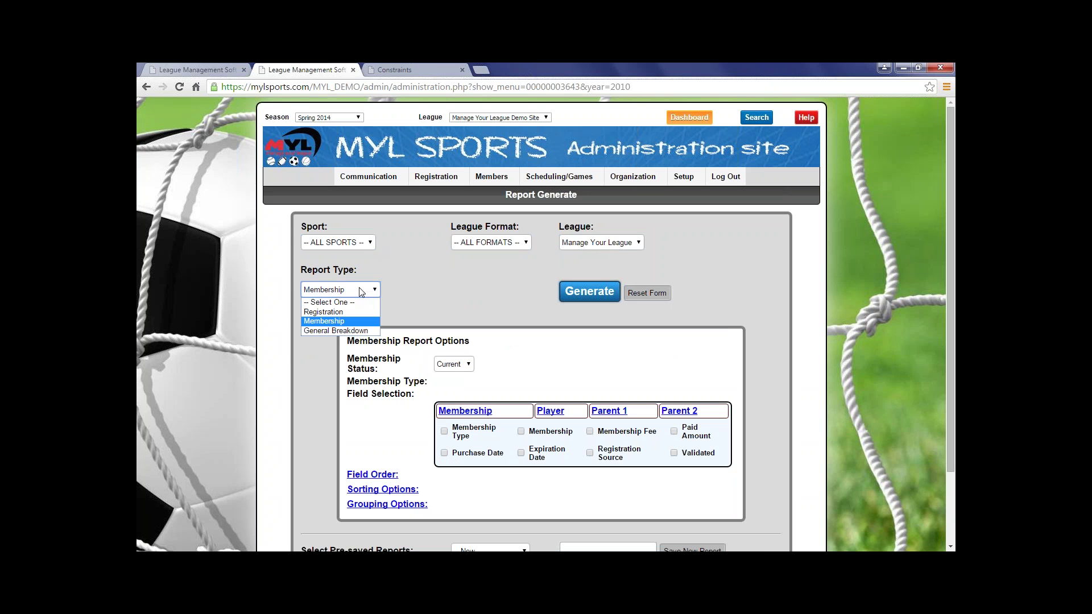
click(353, 331)
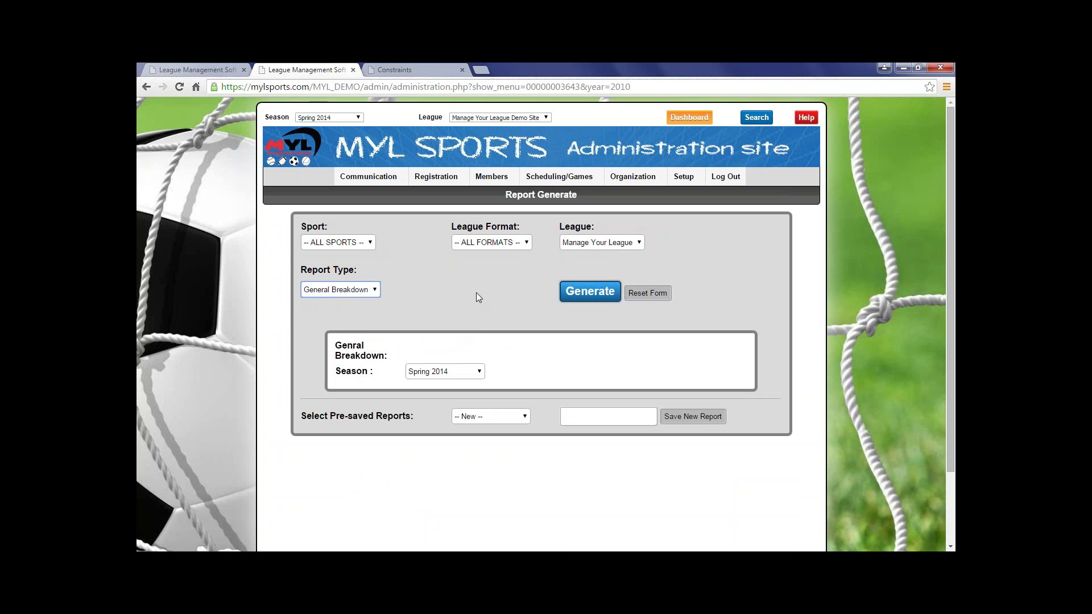
Set the report type to Registration
click(348, 291)
click(349, 290)
key(Down)
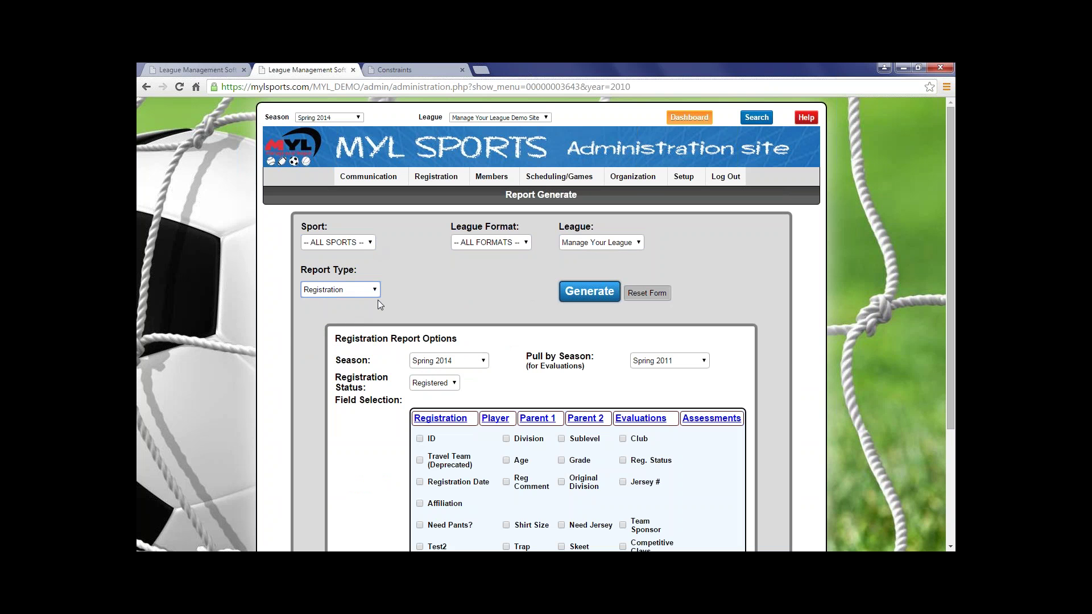
Choose Spring 2014 as the registration report's season and review the available registration statuses
scroll(398, 299, down, 1)
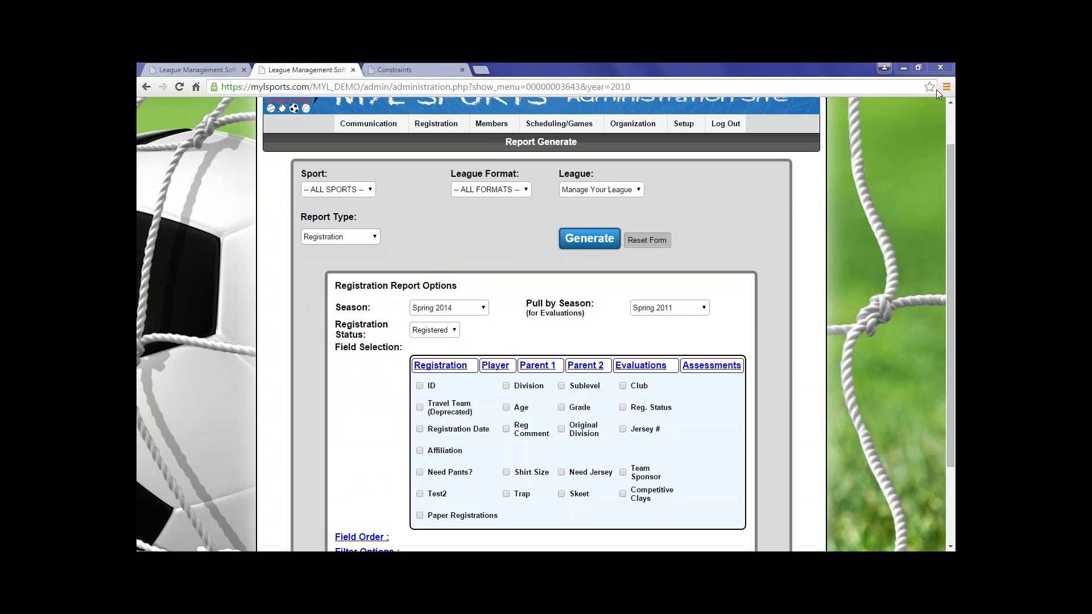
scroll(569, 312, down, 1)
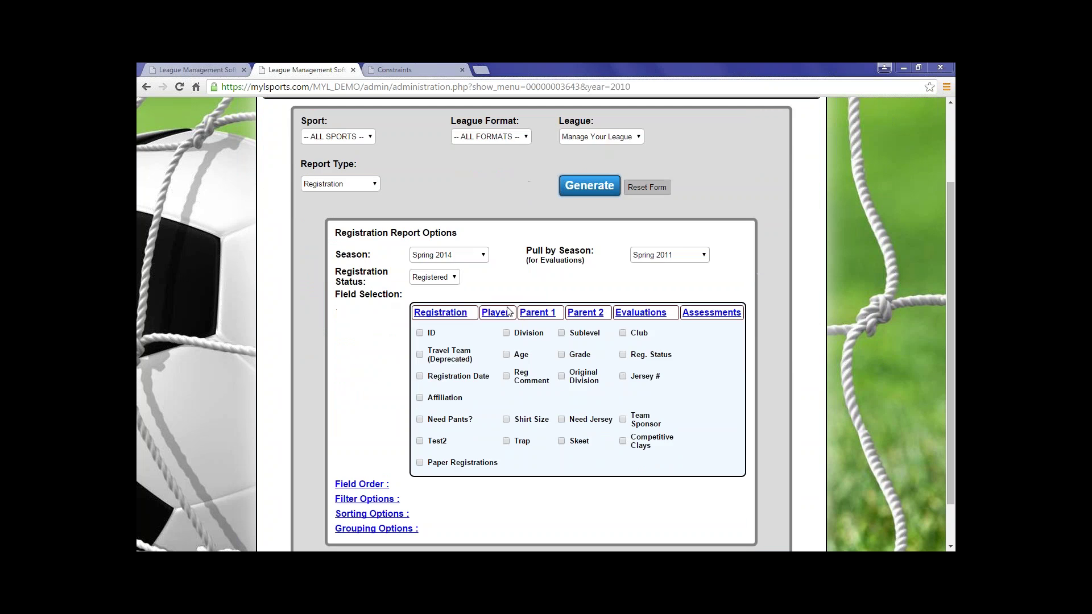
click(473, 257)
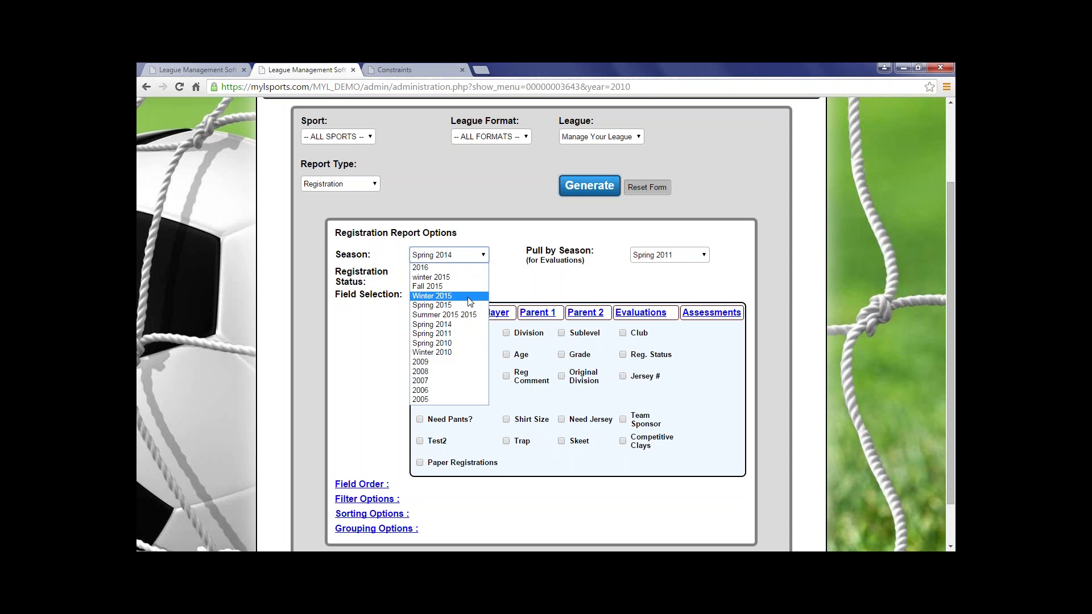
click(455, 328)
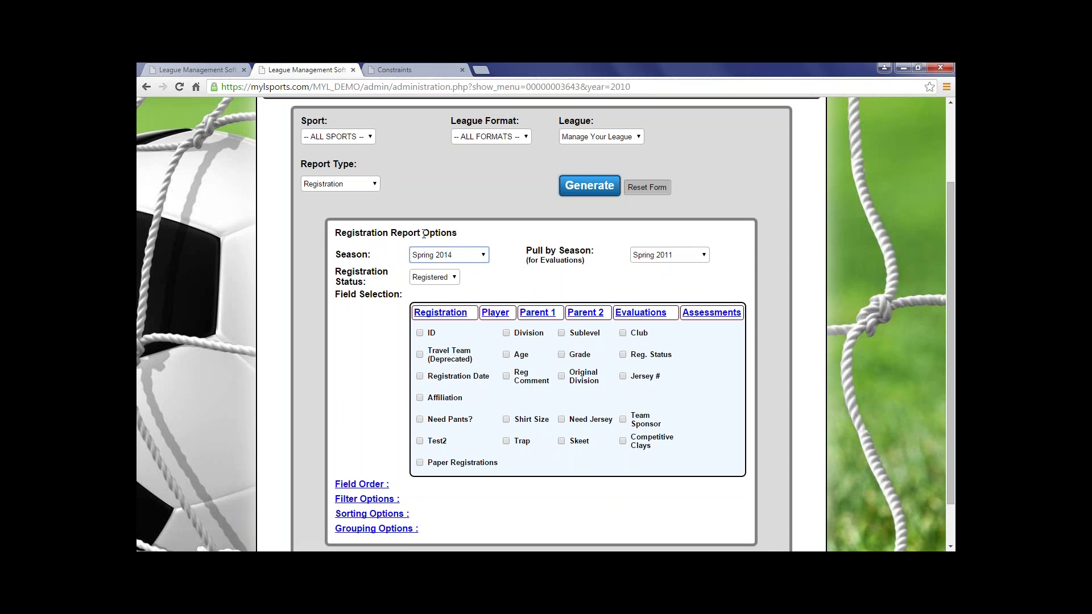
click(436, 278)
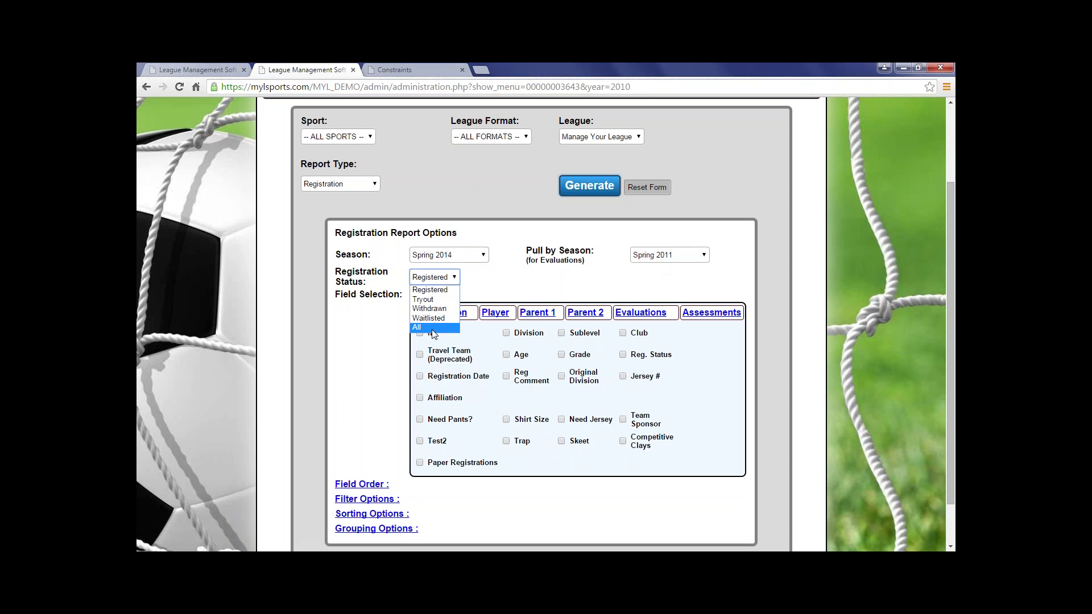
click(499, 287)
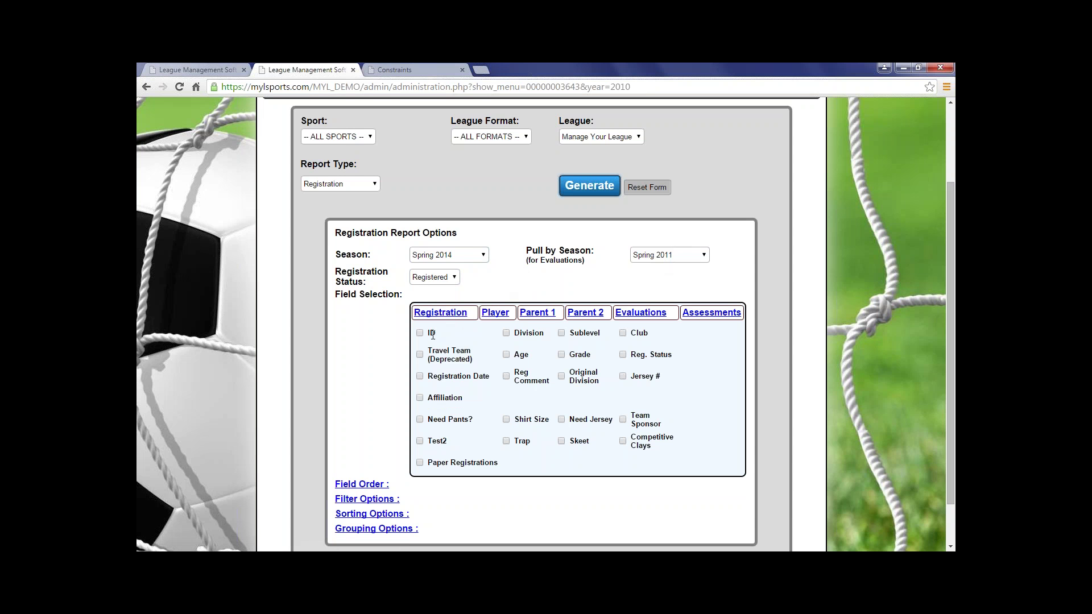
Include the registration fields ID, Division, Age, Grade and Registration Date in the report
click(506, 355)
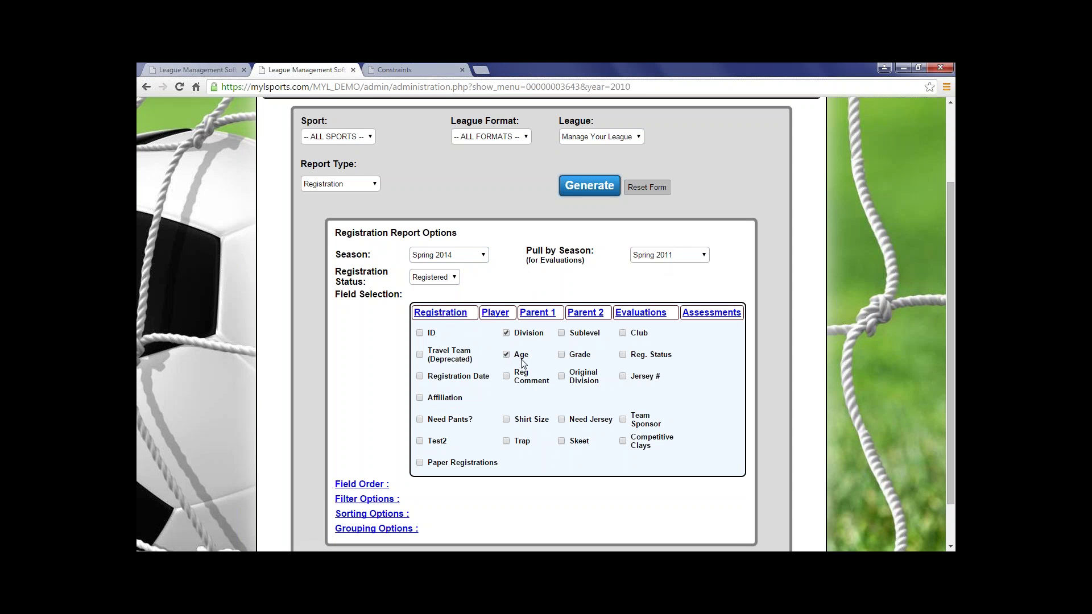
click(561, 355)
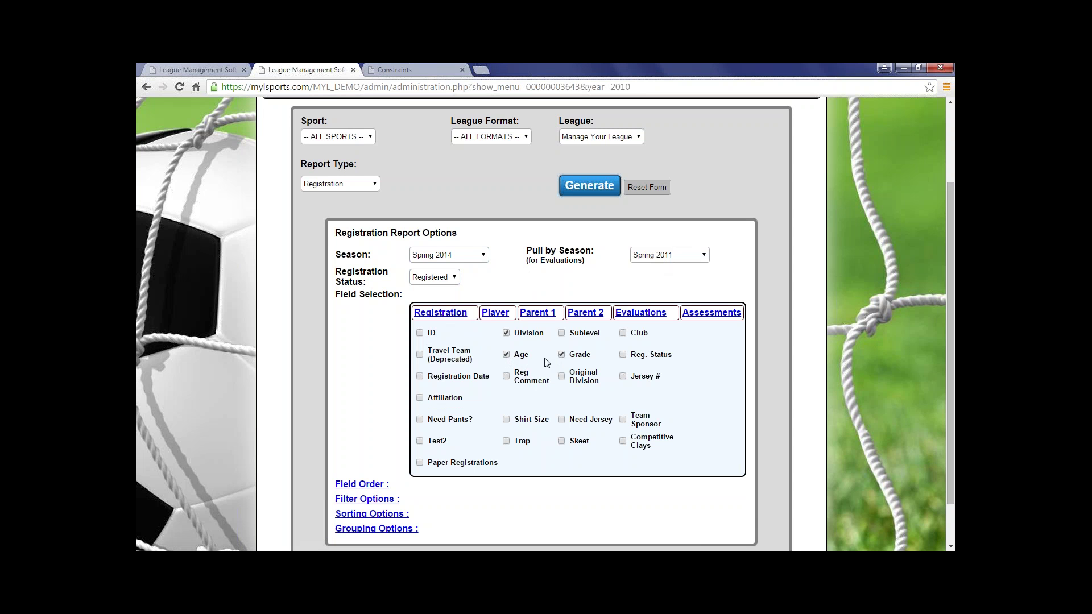
click(420, 334)
Include the player fields Player, Name, Date of Birth and Email, plus Parent Name and shirt size for Parent 1
click(501, 317)
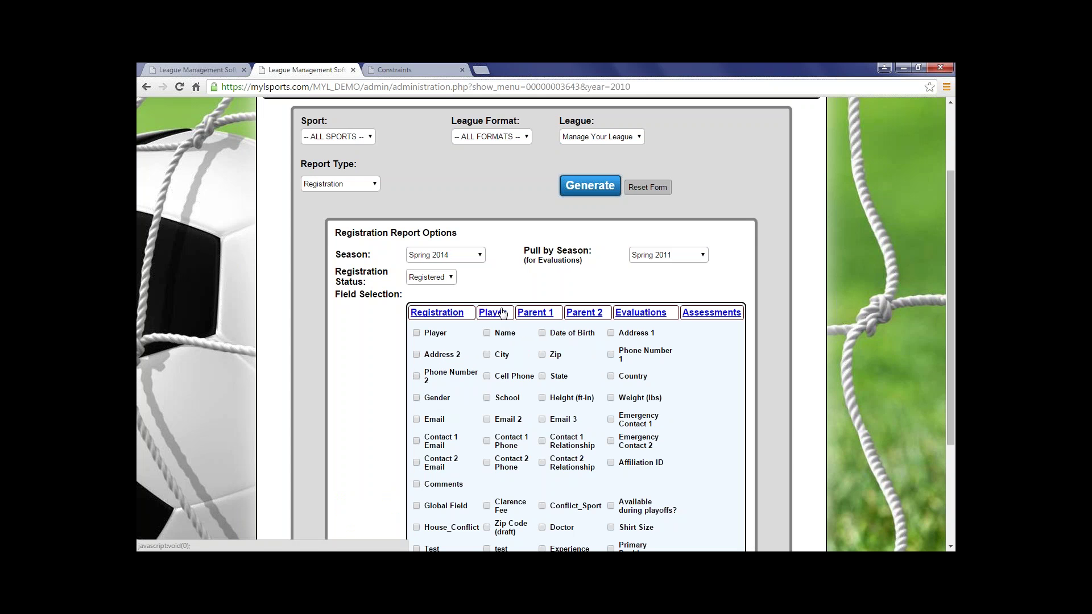
click(417, 334)
click(487, 334)
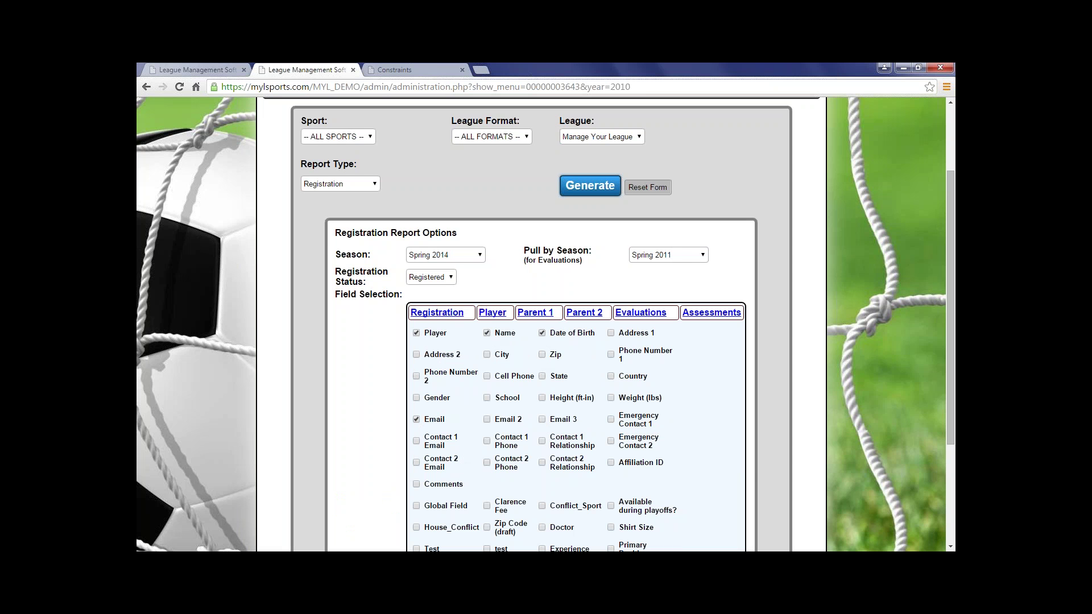
click(533, 313)
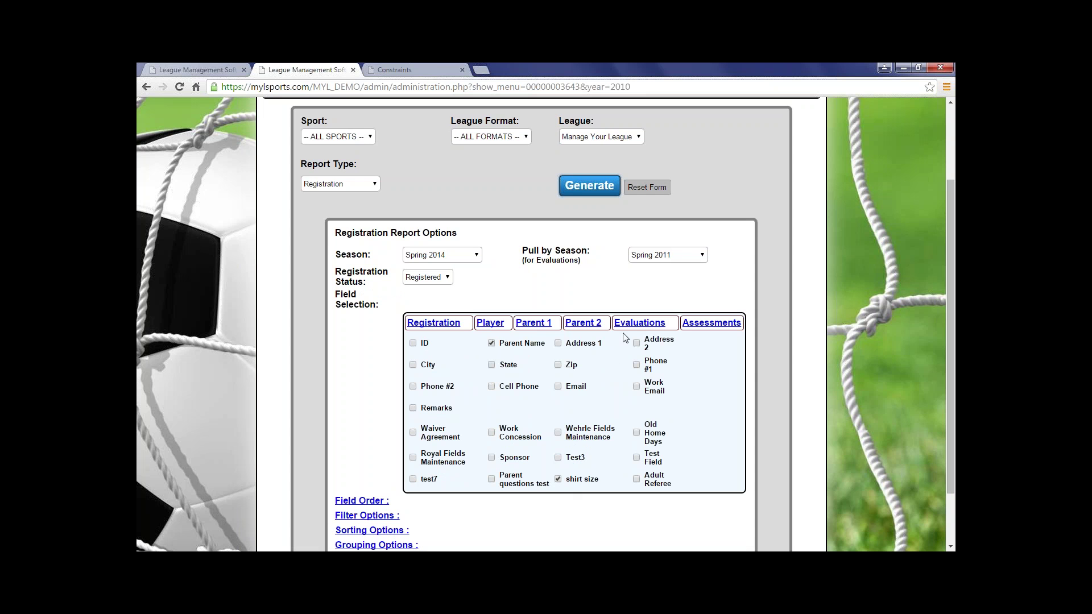
Examine the evaluation, assessment and second-parent fields, and recheck the selected player and registration fields
click(636, 323)
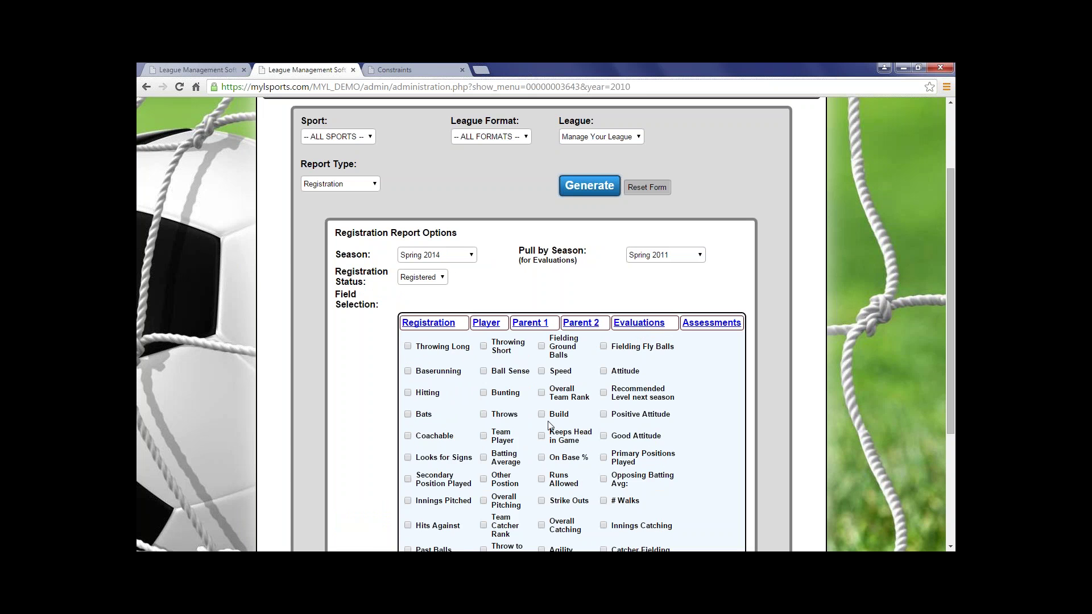
scroll(623, 370, down, 3)
scroll(592, 372, up, 1)
scroll(585, 375, up, 2)
click(718, 324)
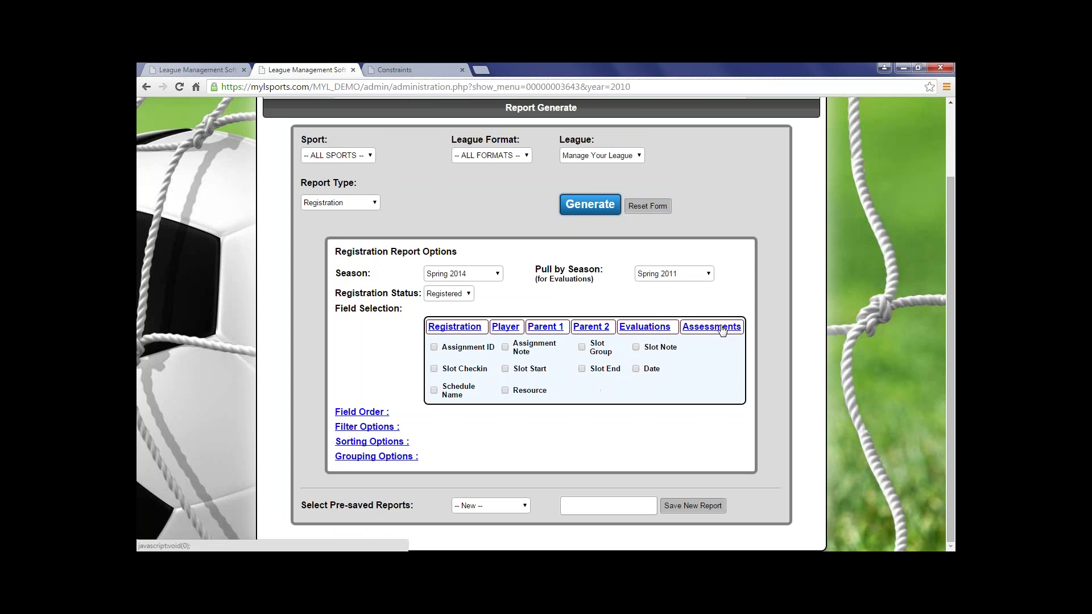
click(594, 330)
click(433, 341)
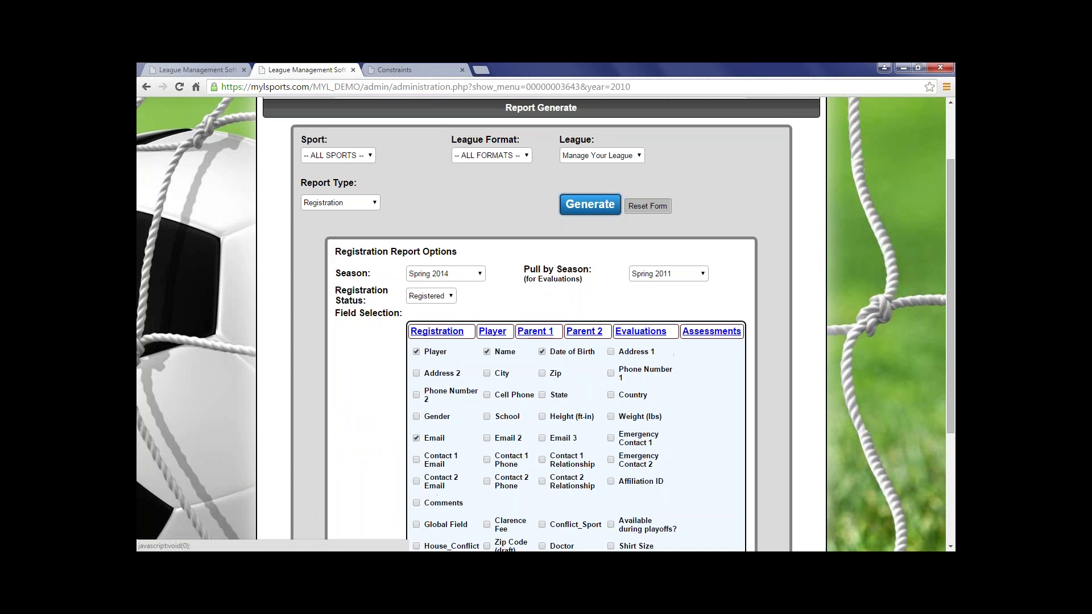
click(436, 328)
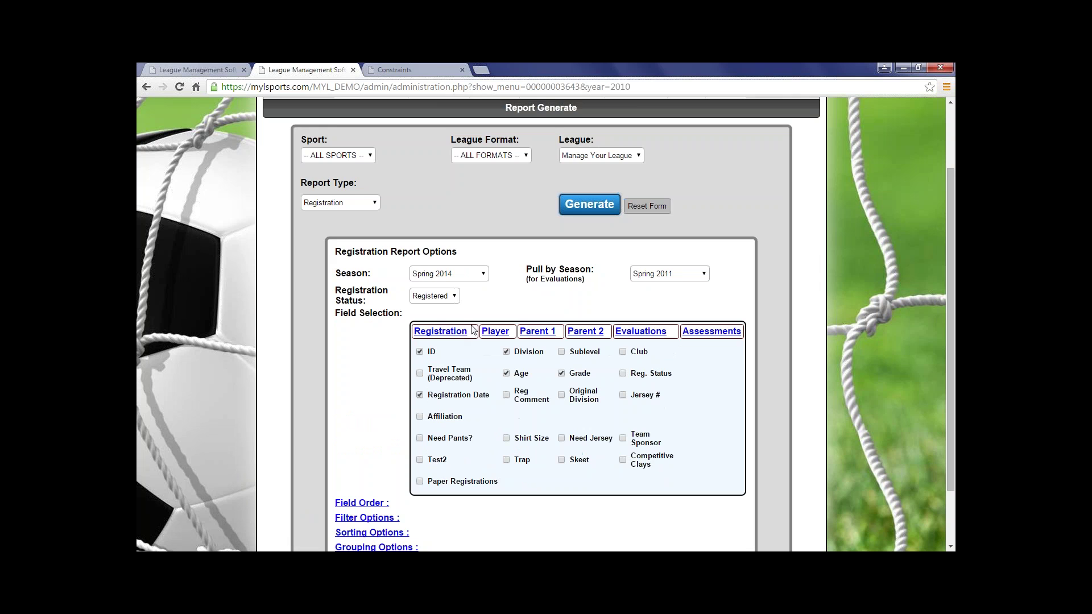
Move the Name field up in the report's field order to directly after Reg.ID
scroll(423, 358, down, 2)
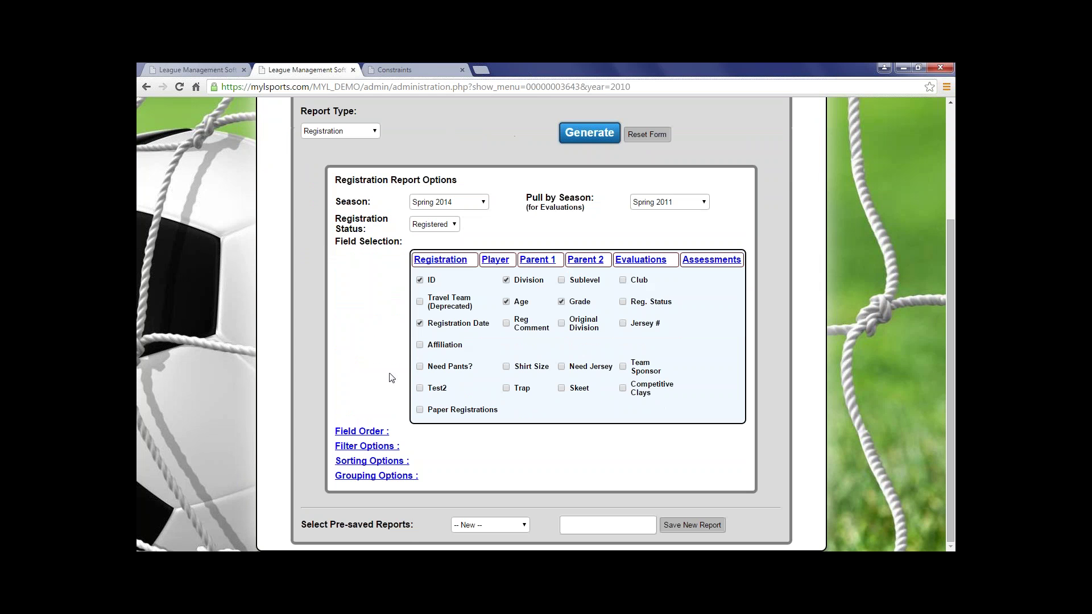
click(366, 432)
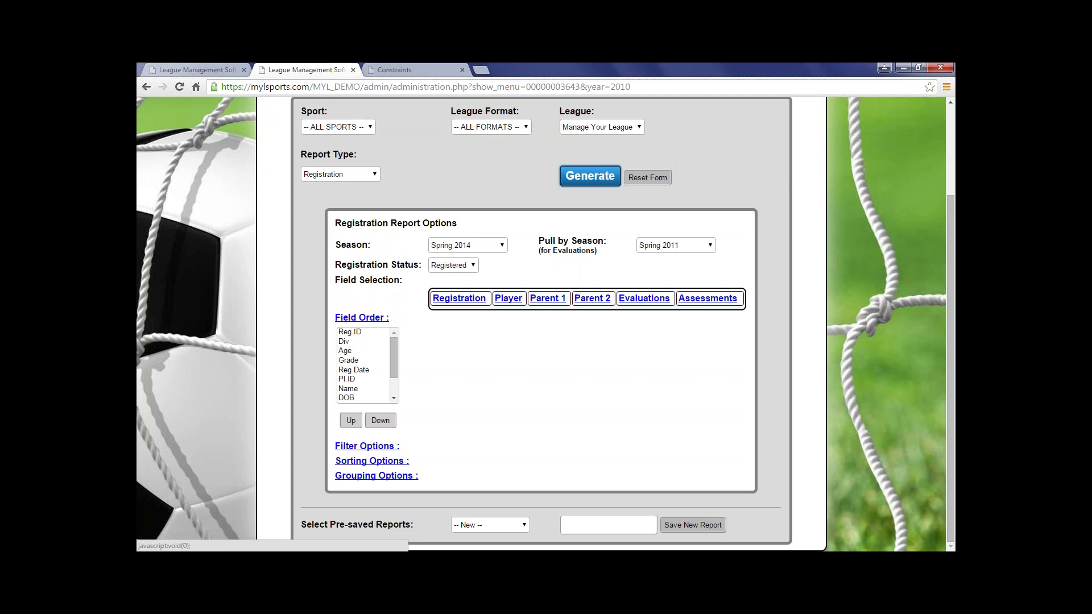
click(361, 332)
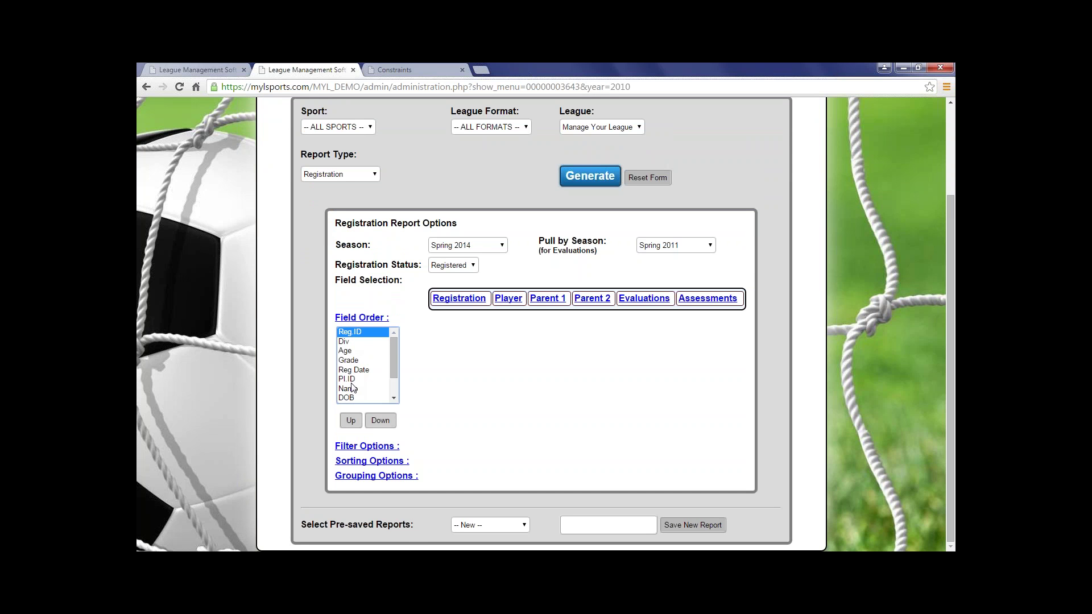
click(351, 389)
click(353, 421)
click(354, 421)
click(354, 422)
click(357, 427)
click(357, 426)
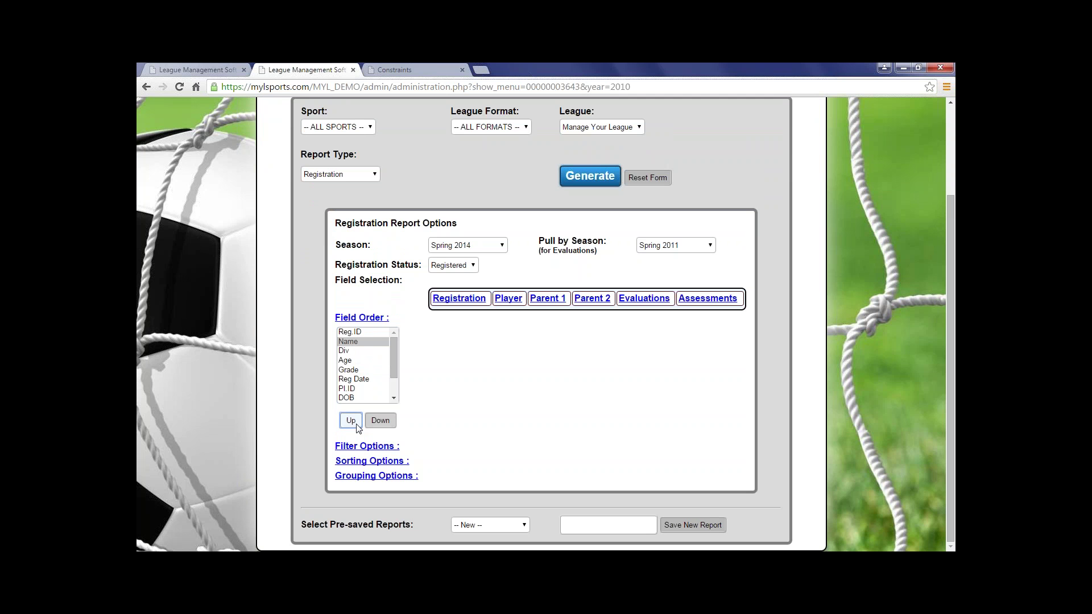
Move the Pl.ID field up in the field order so it sits between Reg.ID and Name
click(346, 389)
click(351, 423)
click(351, 421)
click(351, 422)
click(351, 421)
click(350, 421)
click(350, 421)
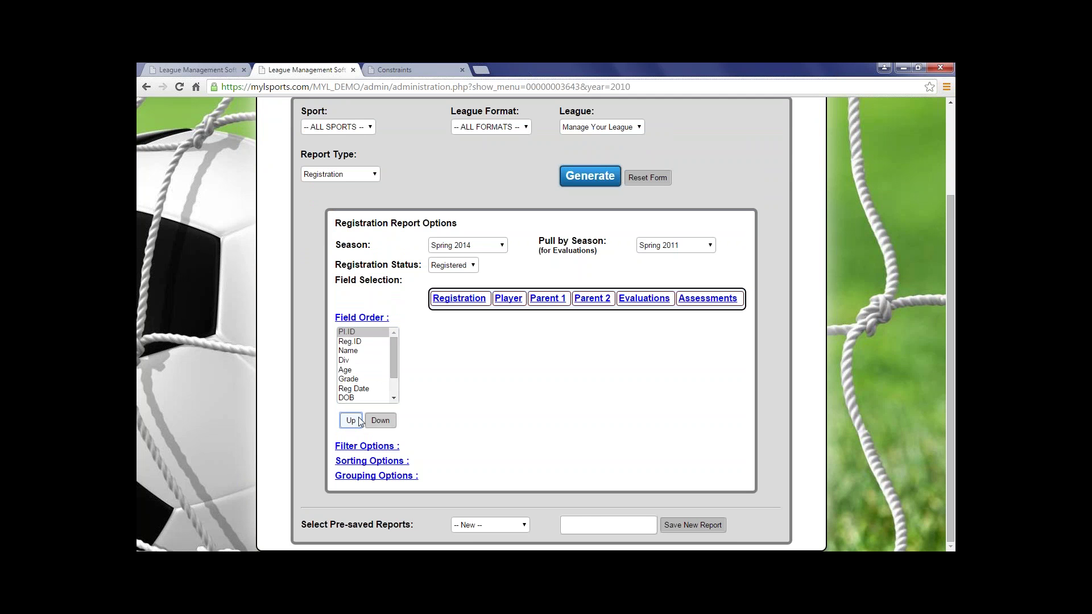
click(384, 422)
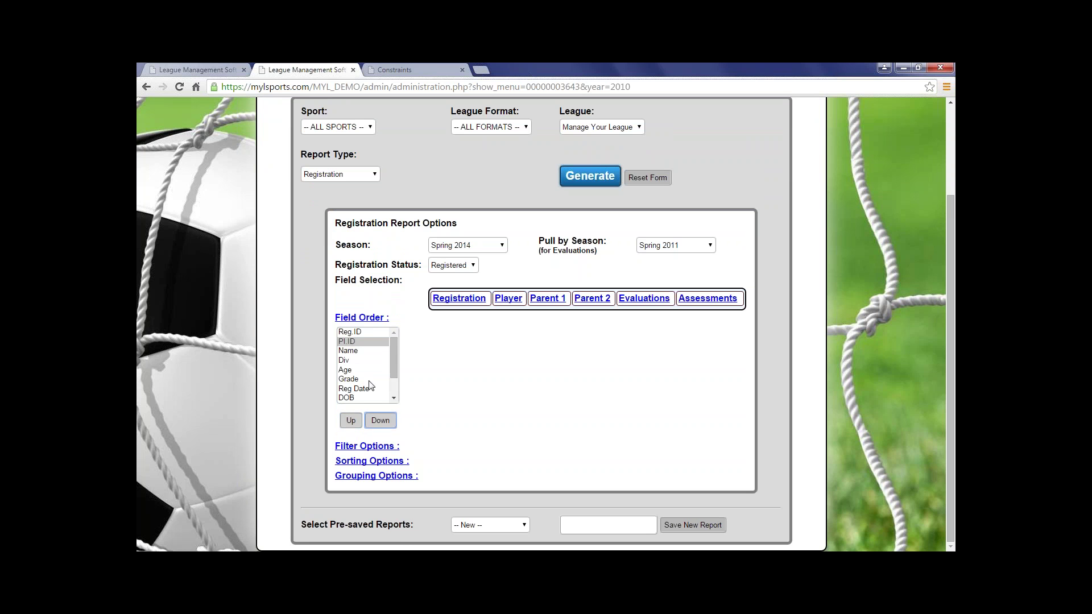
Check the sequence of the remaining fields in the field order and open the report's filter options
click(349, 333)
drag(349, 338, 349, 352)
click(346, 363)
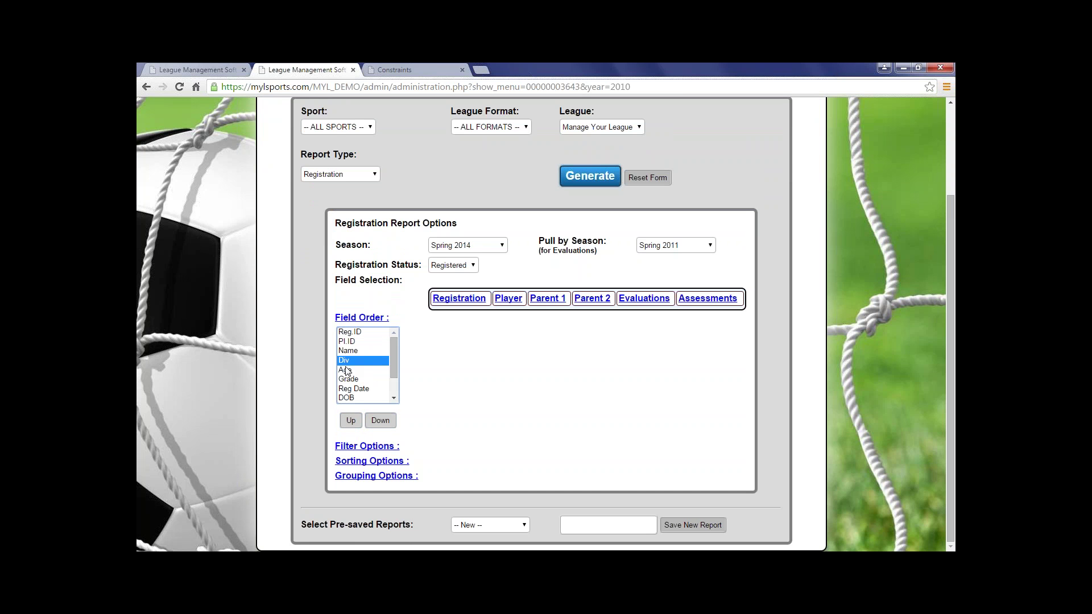
click(393, 399)
click(393, 398)
scroll(393, 385, up, 1)
click(438, 419)
click(389, 446)
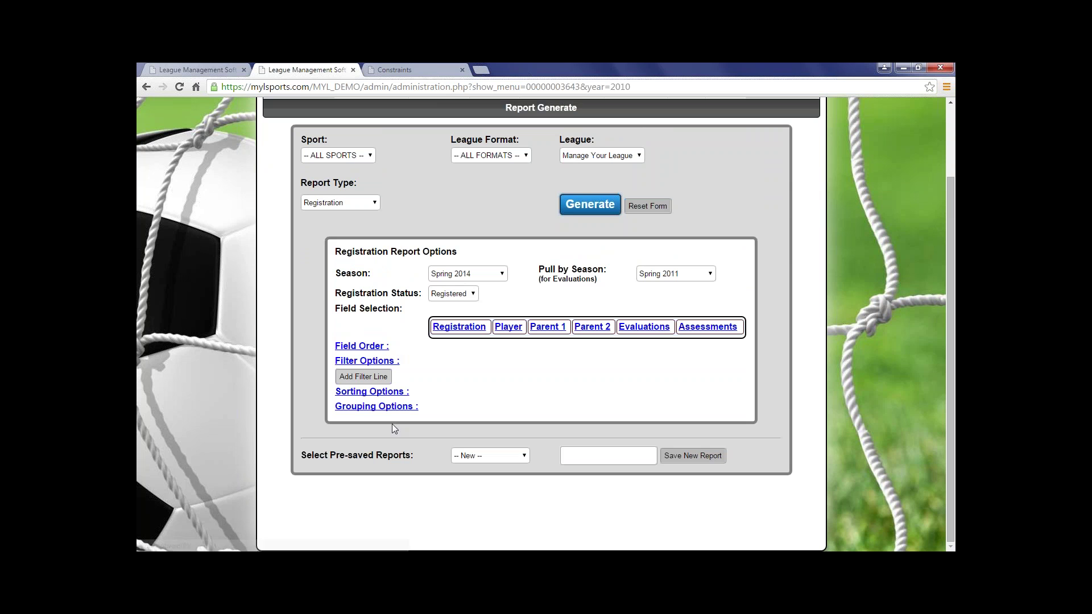
Add a filter line limiting the report to shirt size medium, keeping AND as its connector
click(367, 378)
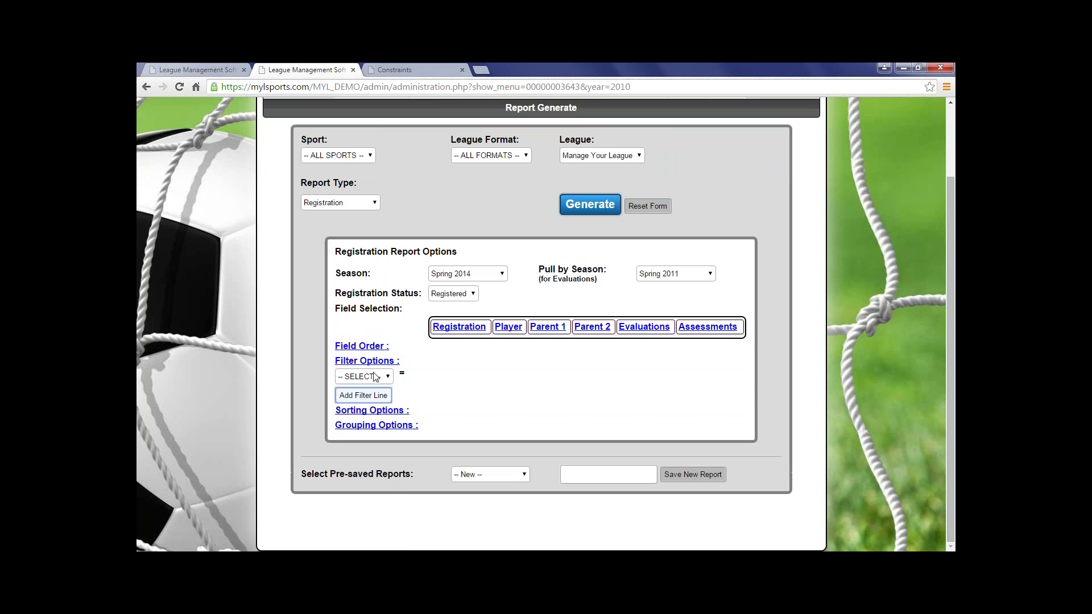
click(381, 377)
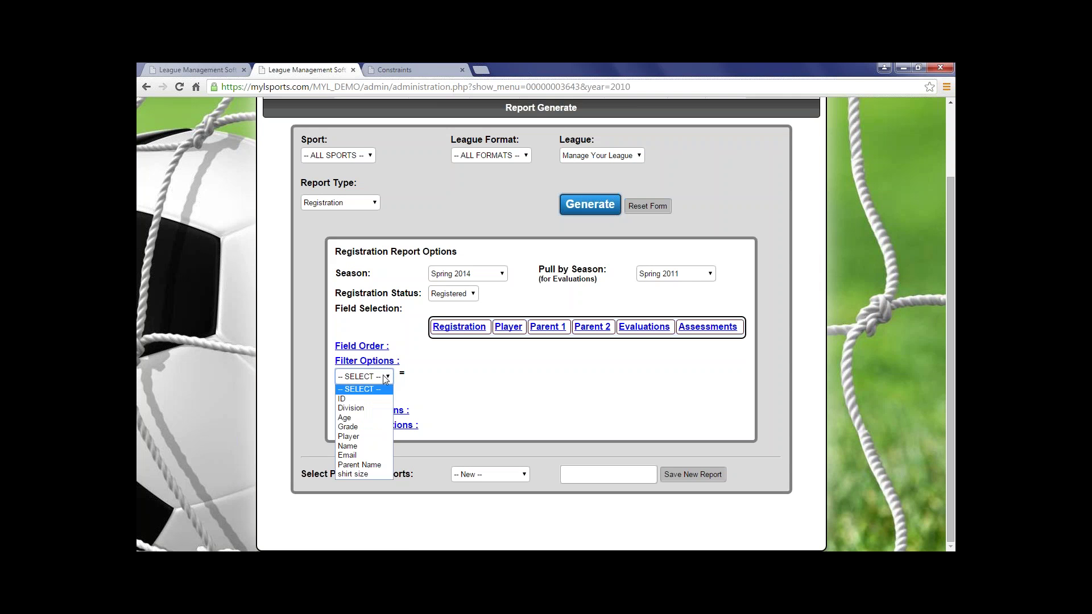
click(361, 474)
click(445, 377)
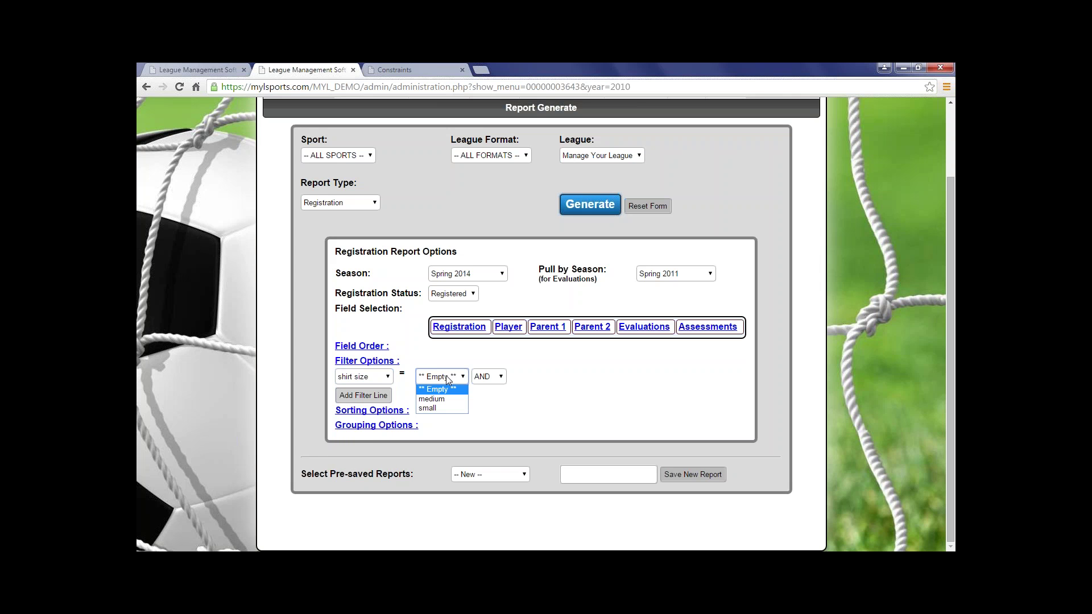
click(445, 399)
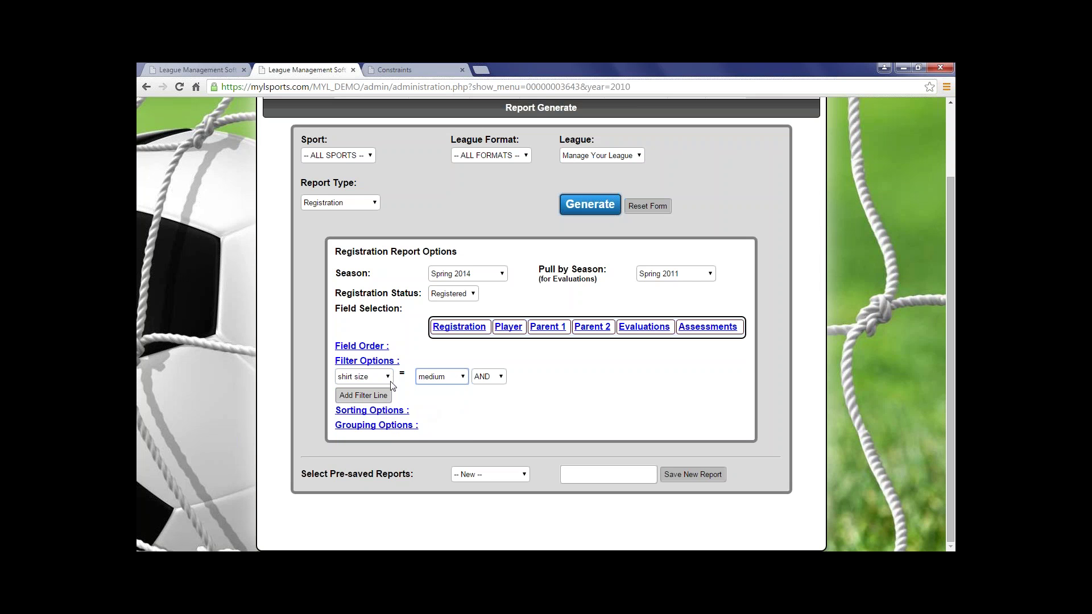
click(501, 378)
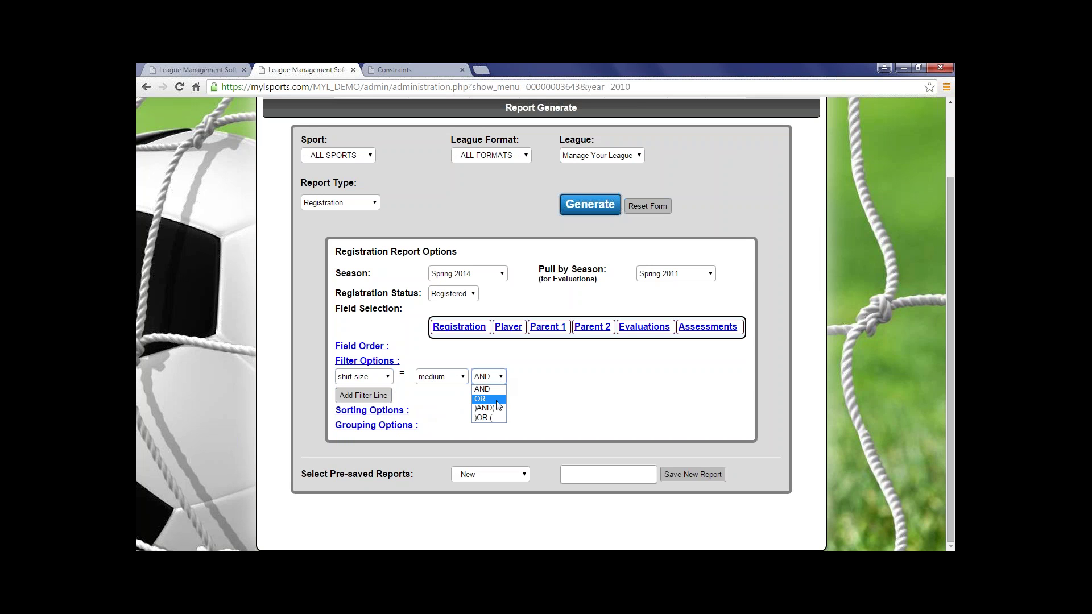
click(498, 389)
click(485, 375)
click(452, 411)
Add Name Ascending to the report's sorting order
click(375, 408)
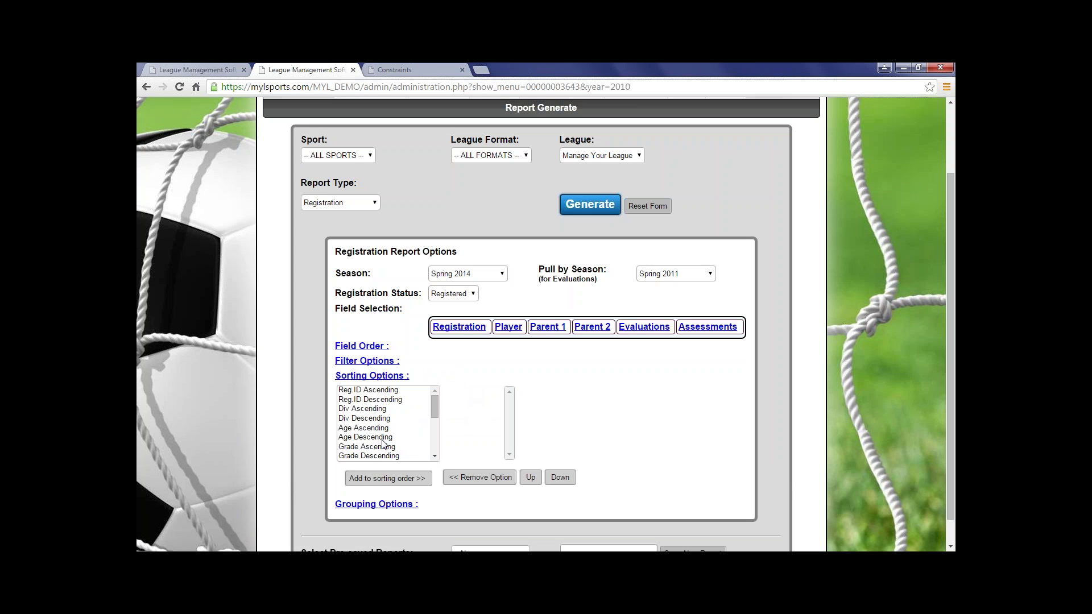
drag(435, 403, 436, 425)
click(361, 426)
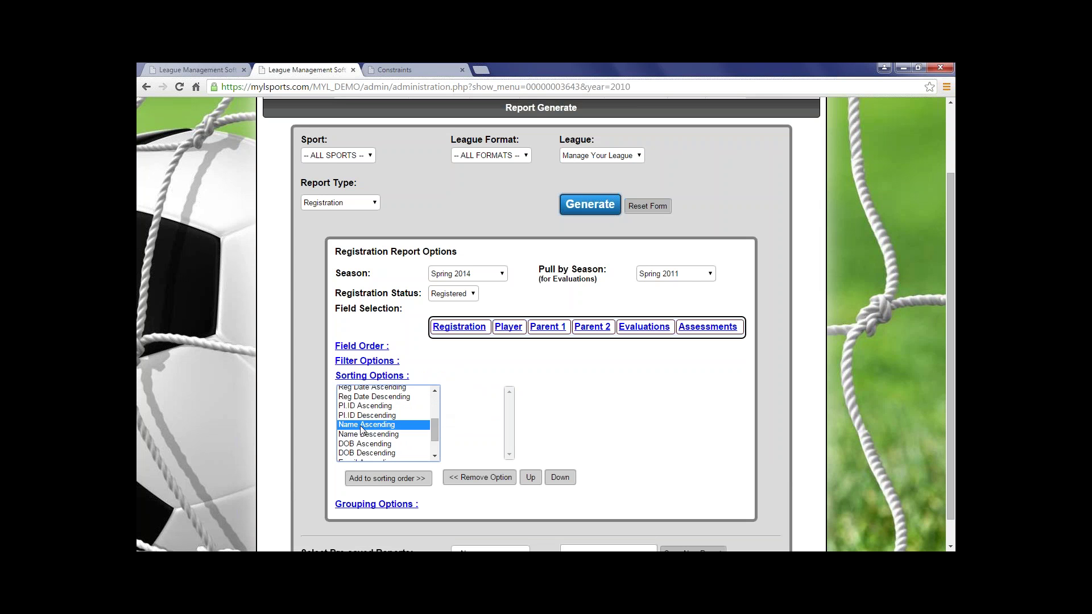
click(389, 479)
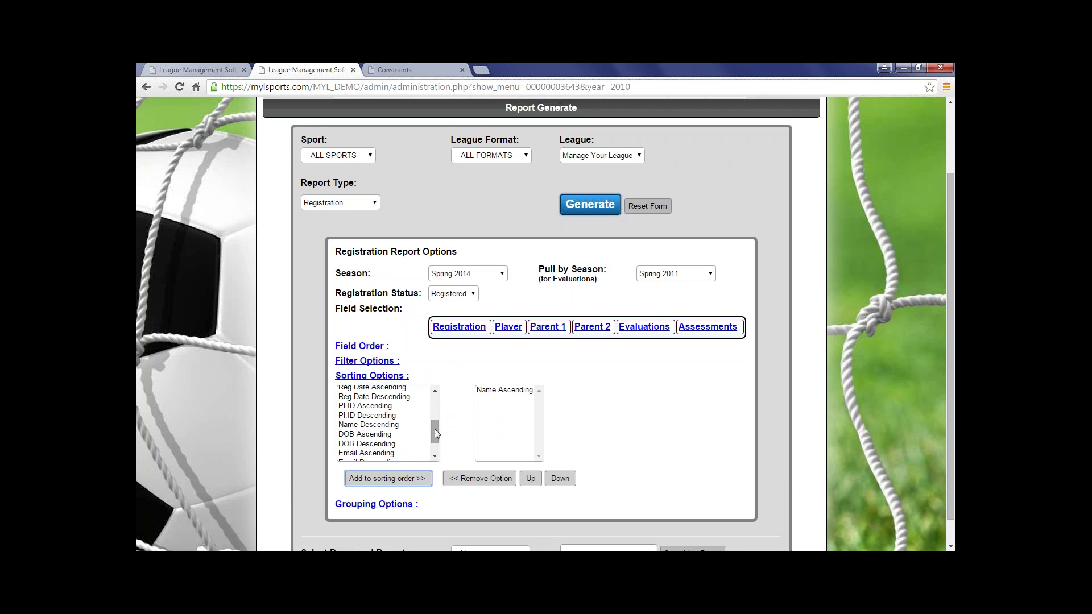
Add Div Ascending to the sorting order and move it ahead of Name Ascending
drag(435, 432, 434, 404)
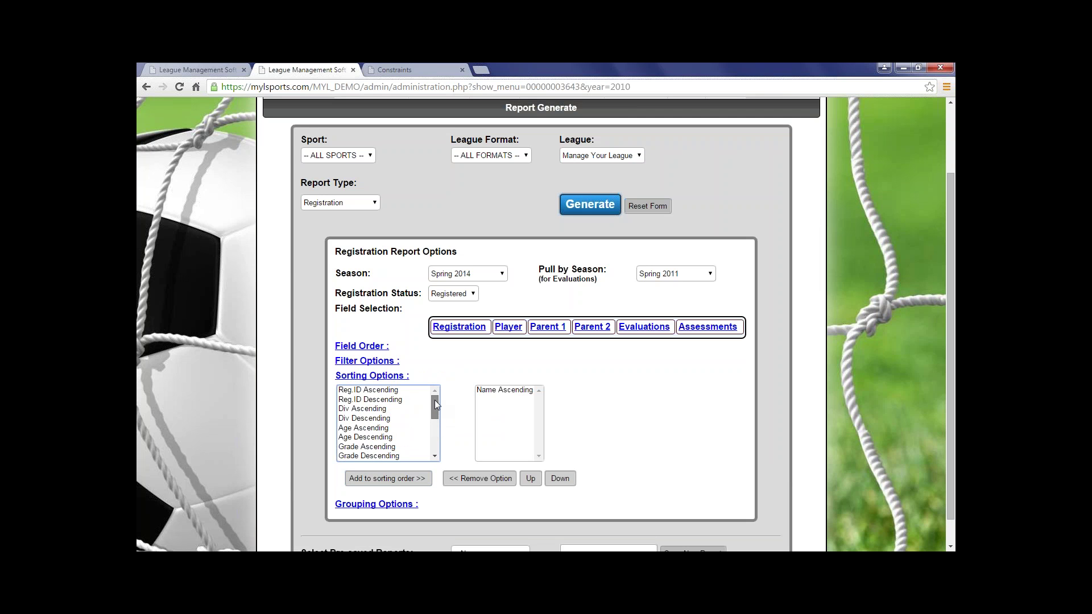
click(352, 410)
click(387, 478)
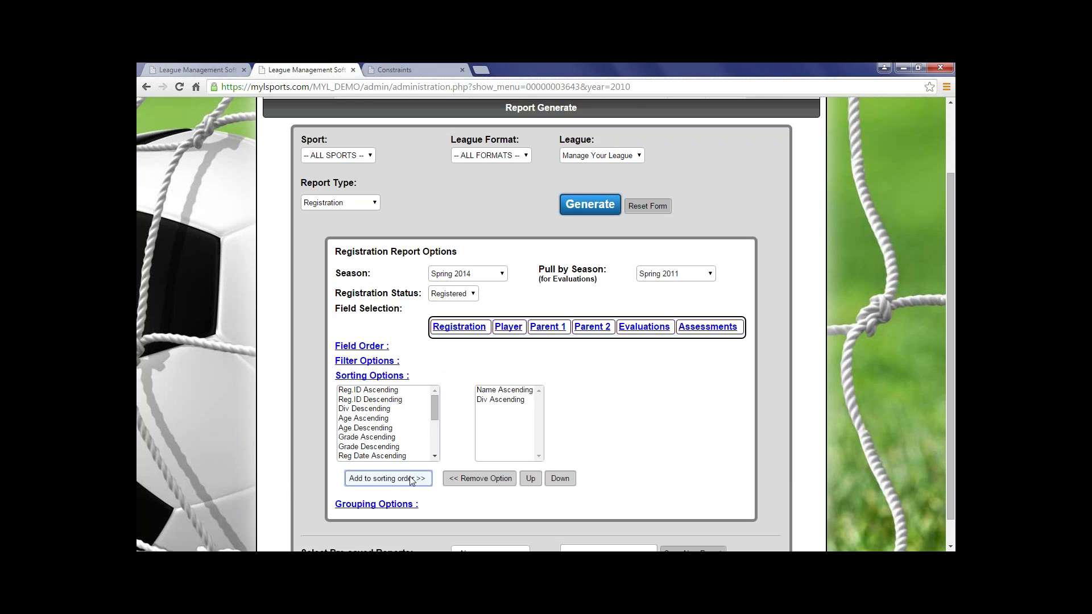
click(496, 401)
click(530, 478)
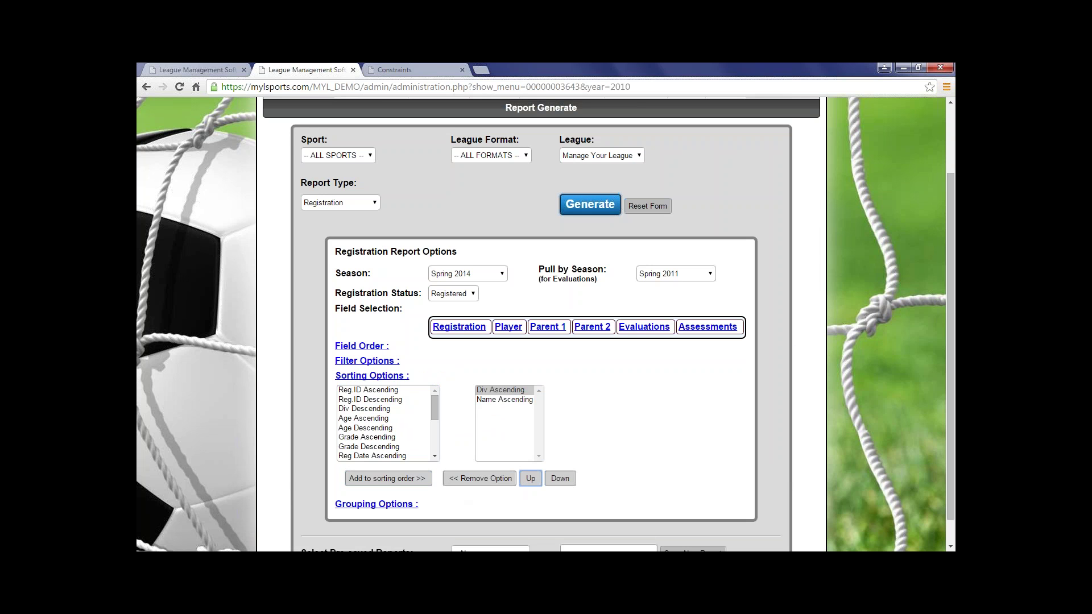
Examine the available grouping and summary options, and recheck the chosen sorting order
click(376, 503)
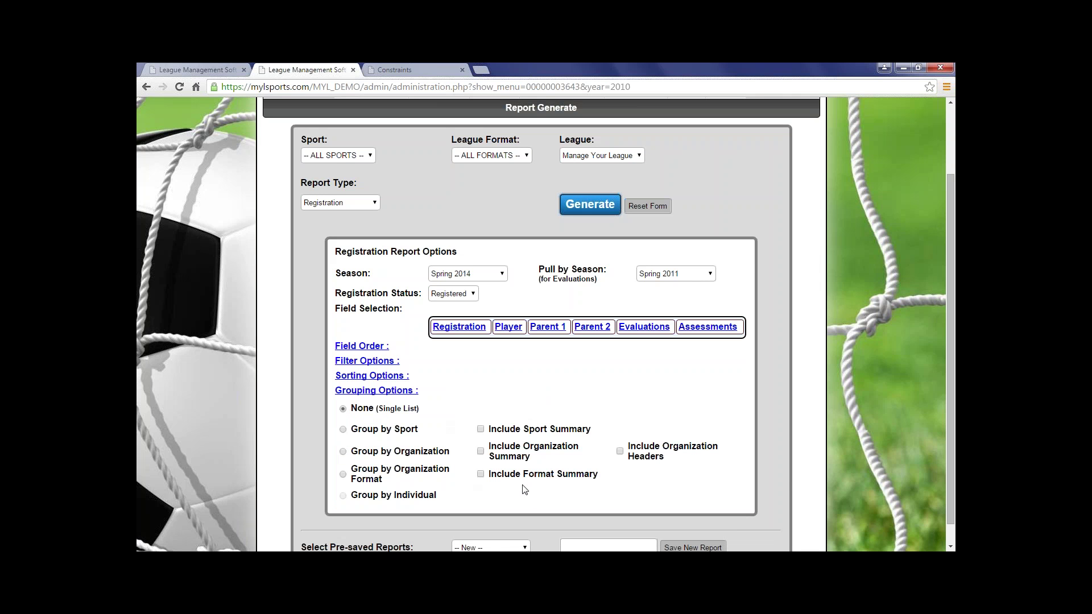
scroll(437, 416, down, 1)
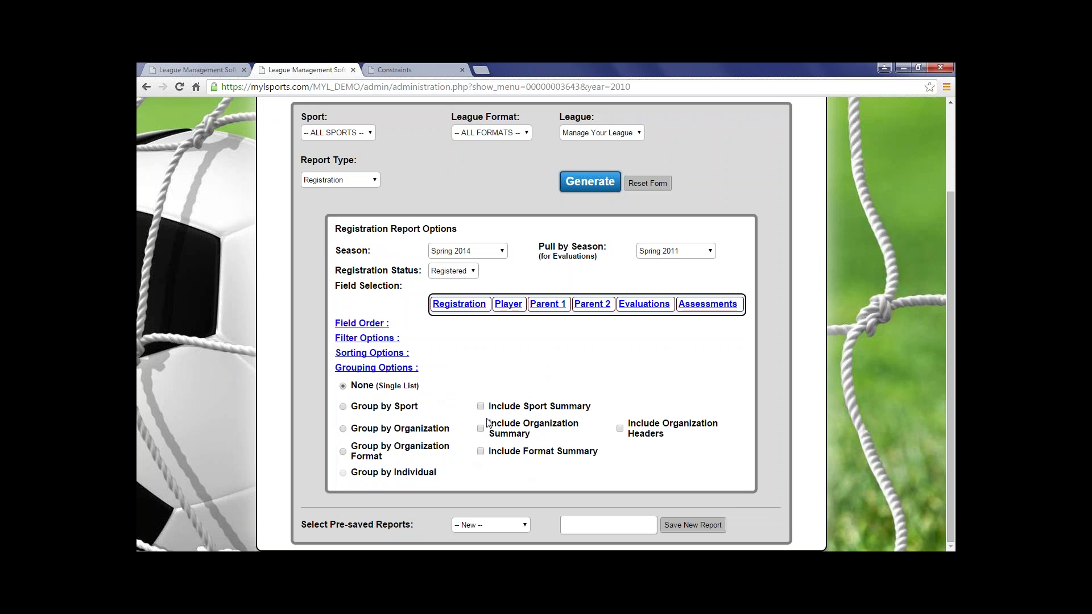
click(364, 354)
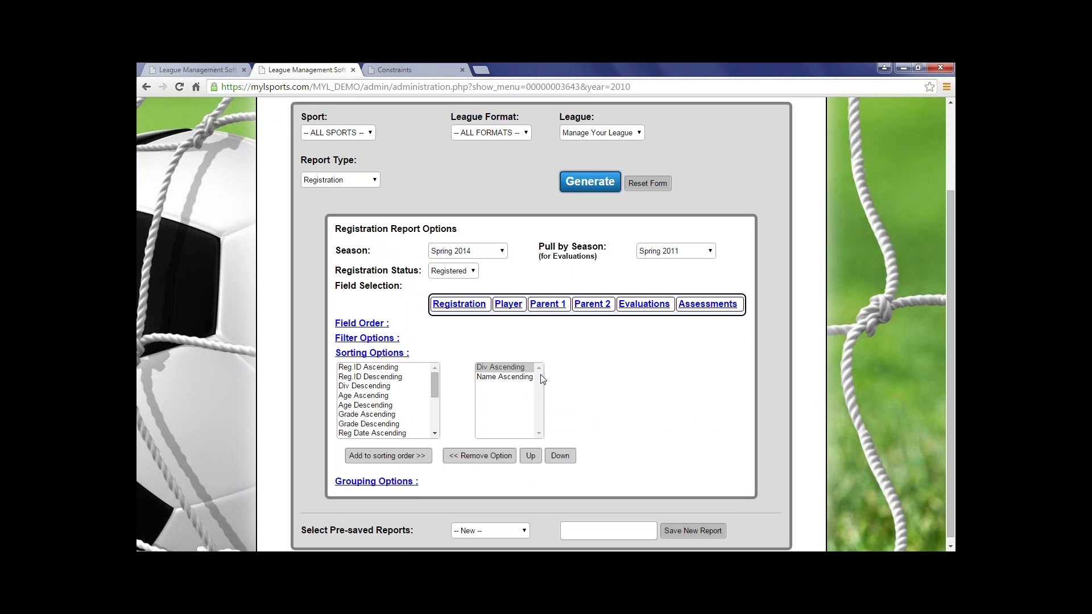
scroll(676, 376, down, 1)
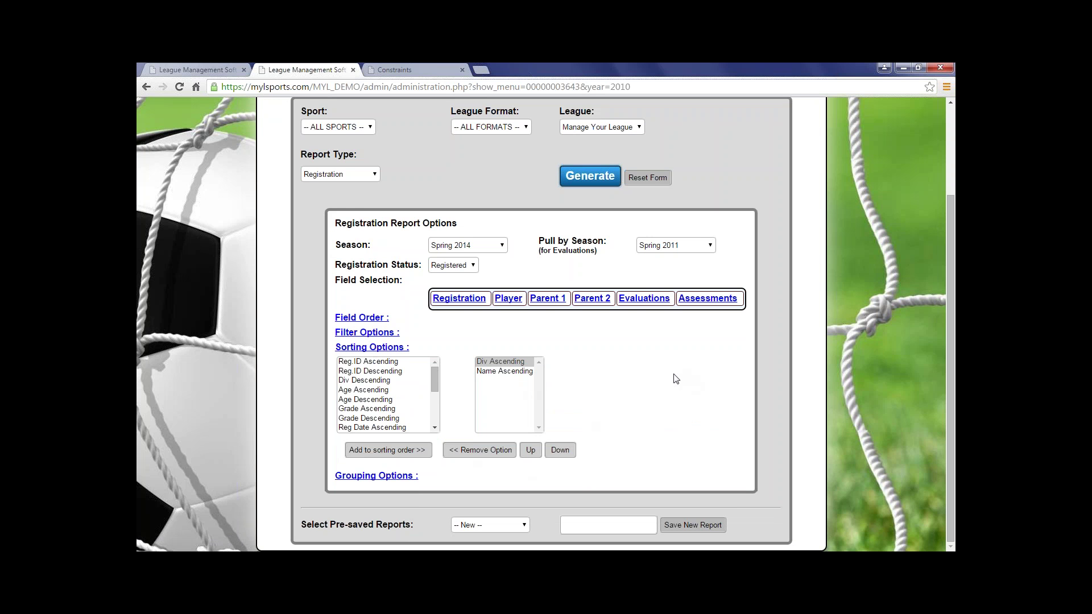
Enter Medium Shirt Report as the name for the new saved report
click(615, 524)
text(MEdium Shi)
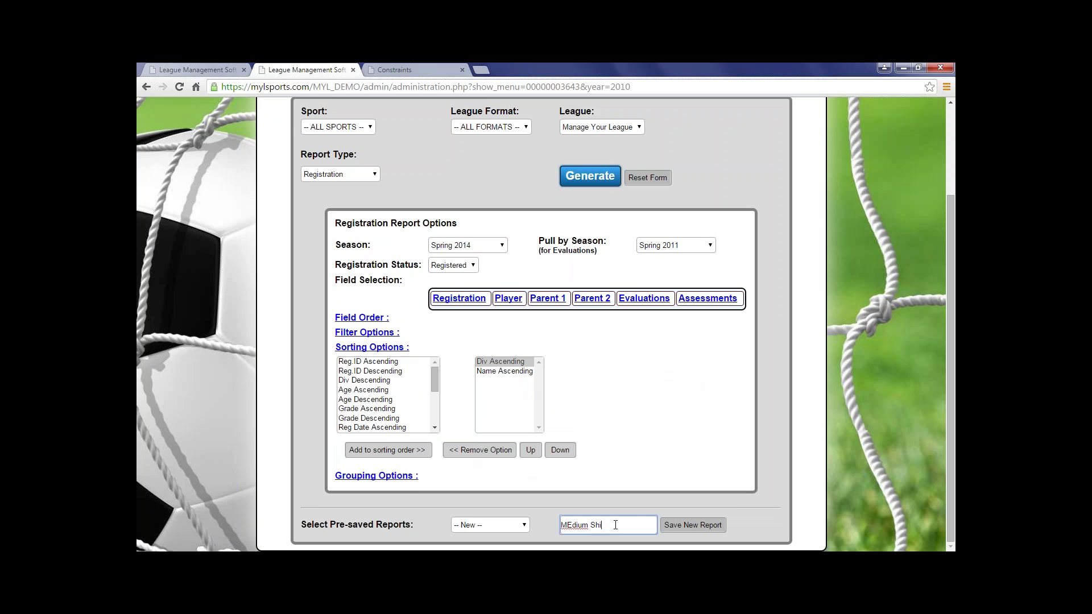
text(rt Report)
click(576, 523)
key(BackSpace)
text(e)
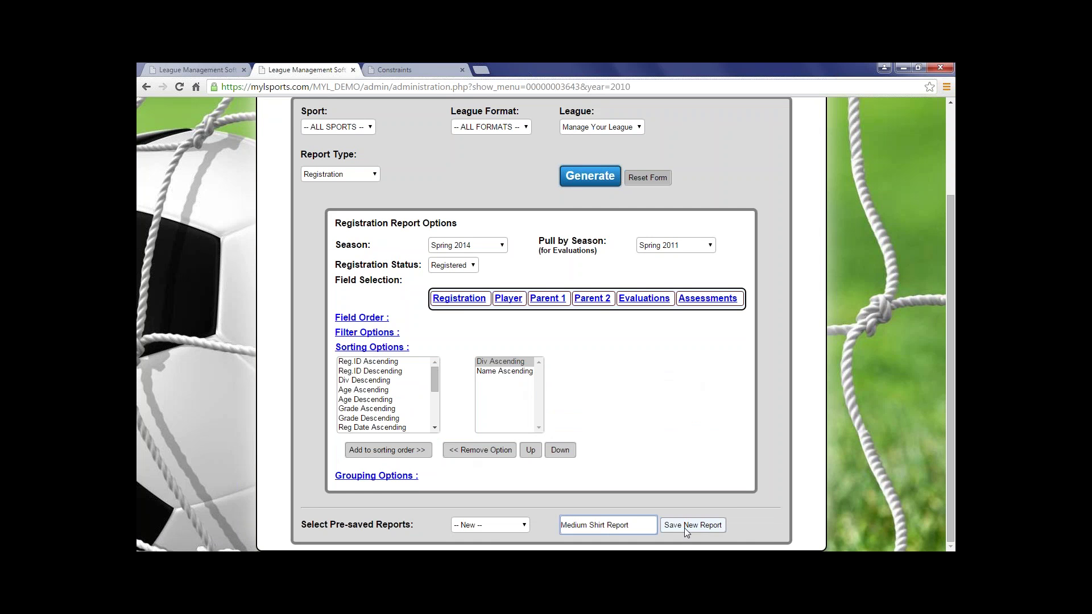
Look through the list of pre-saved reports without choosing one
click(525, 524)
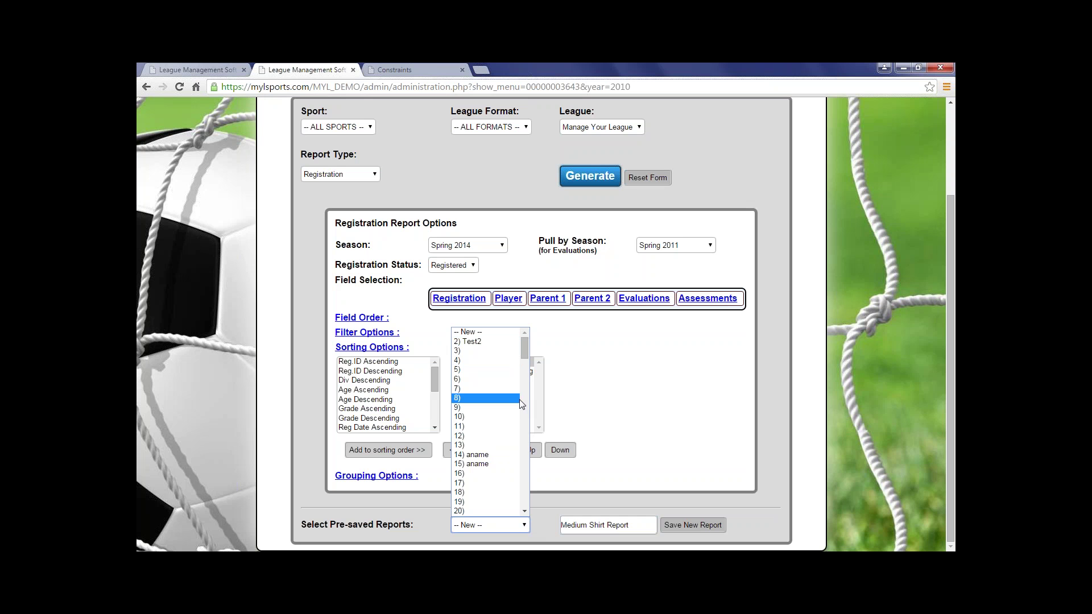
drag(524, 350, 524, 495)
click(653, 348)
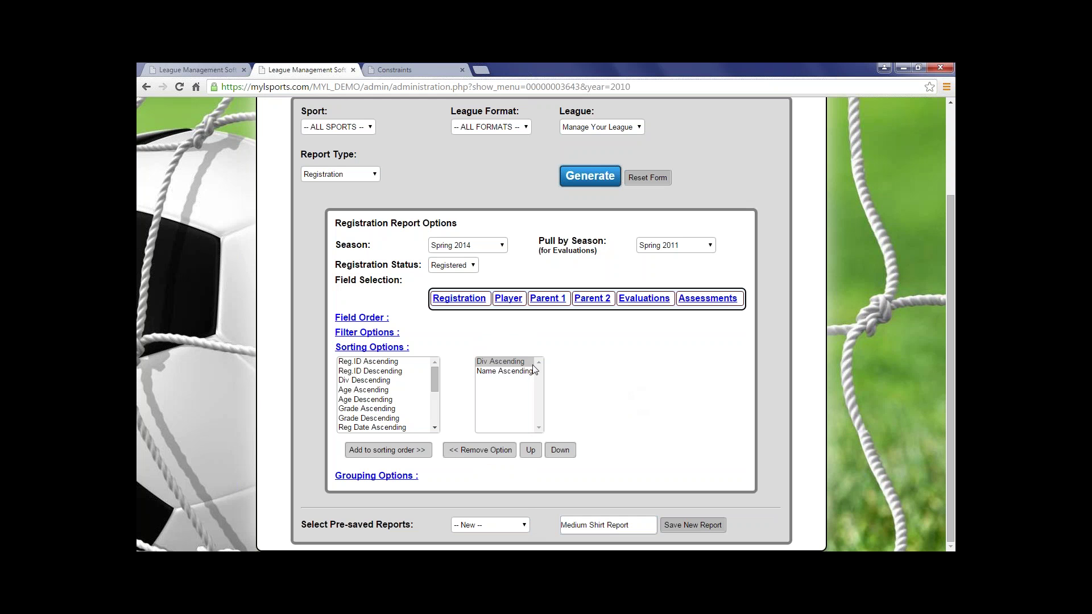
Generate the registration report and export it to a .csv file
click(597, 176)
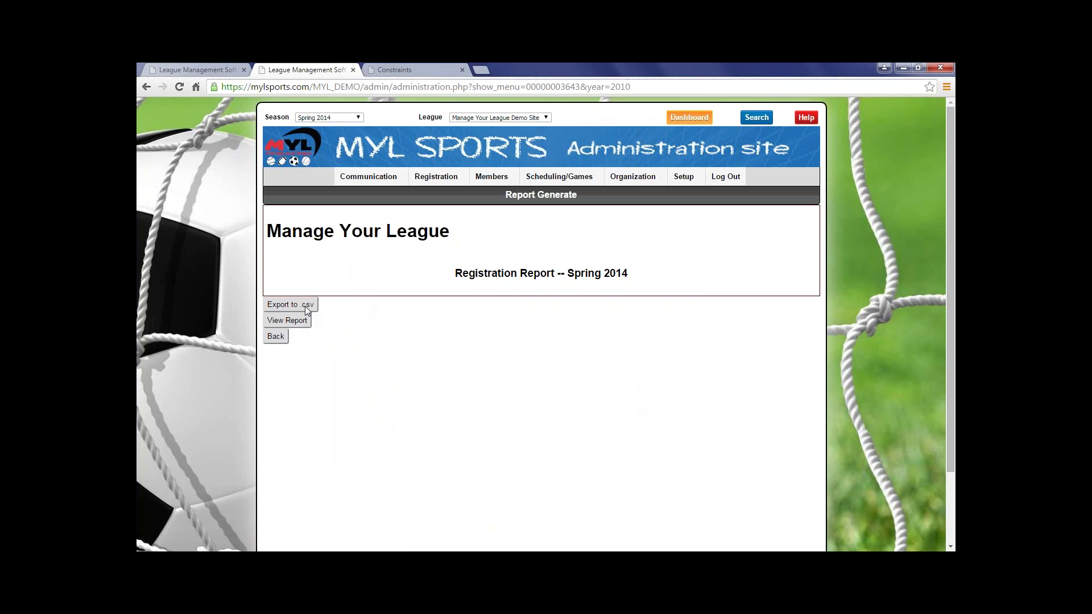
click(305, 304)
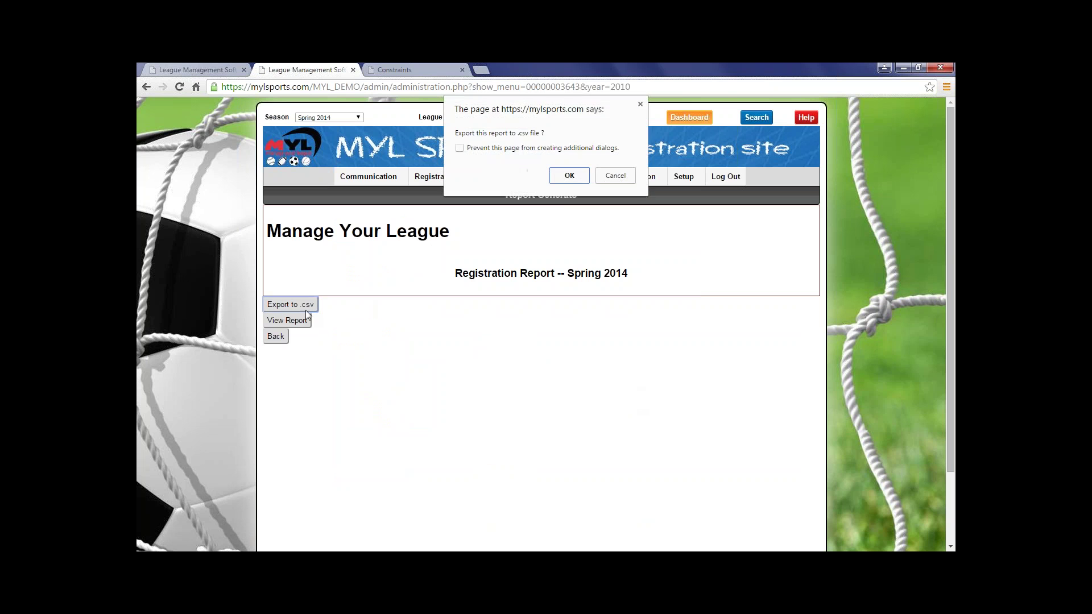
click(570, 175)
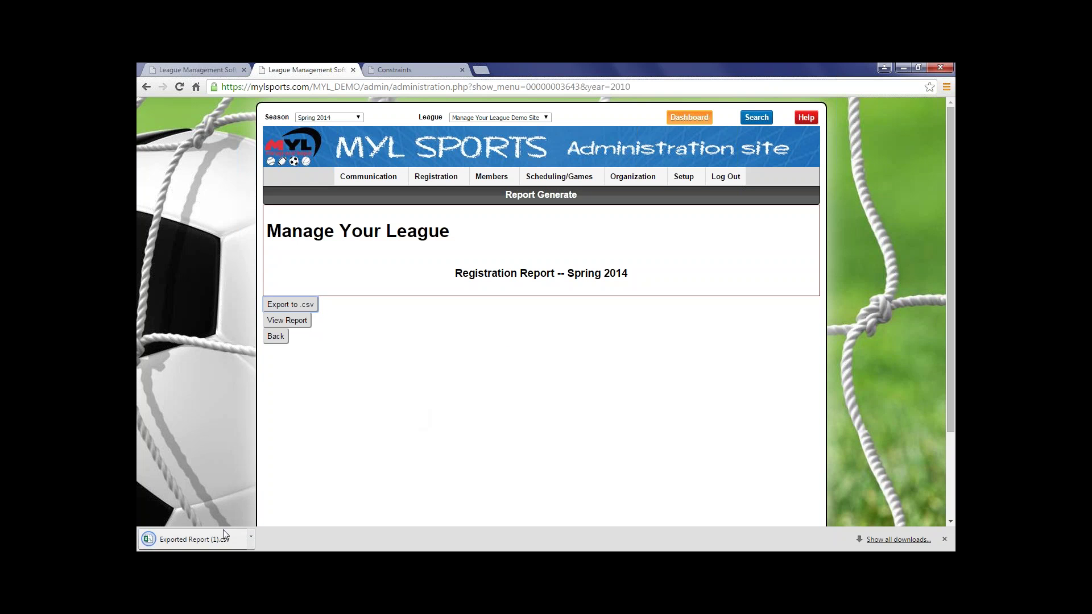
View the generated report in its own browser tab, and return to the report setup form
click(287, 320)
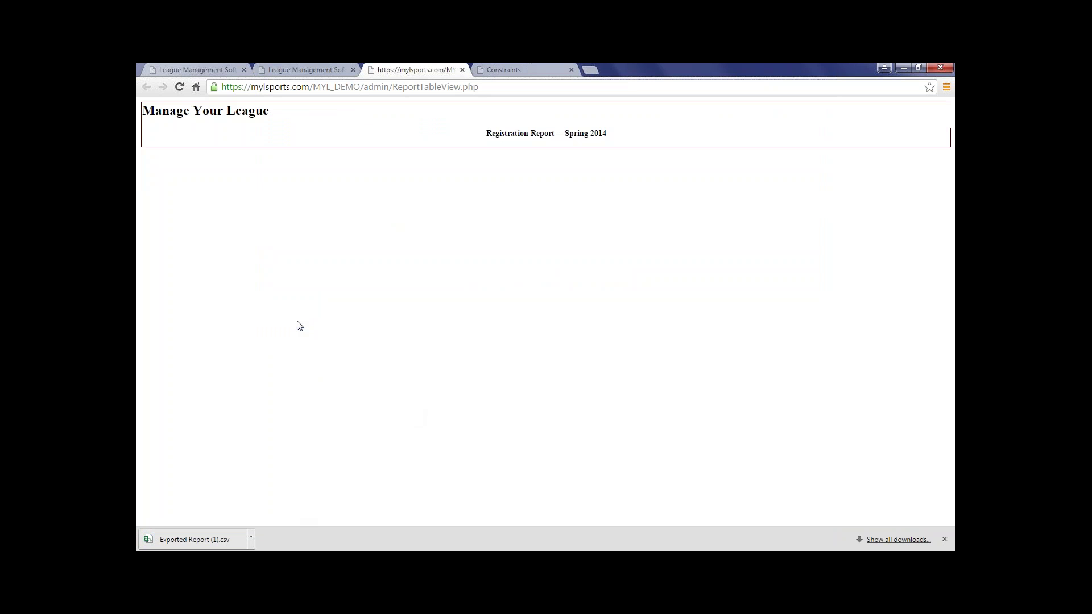
click(307, 70)
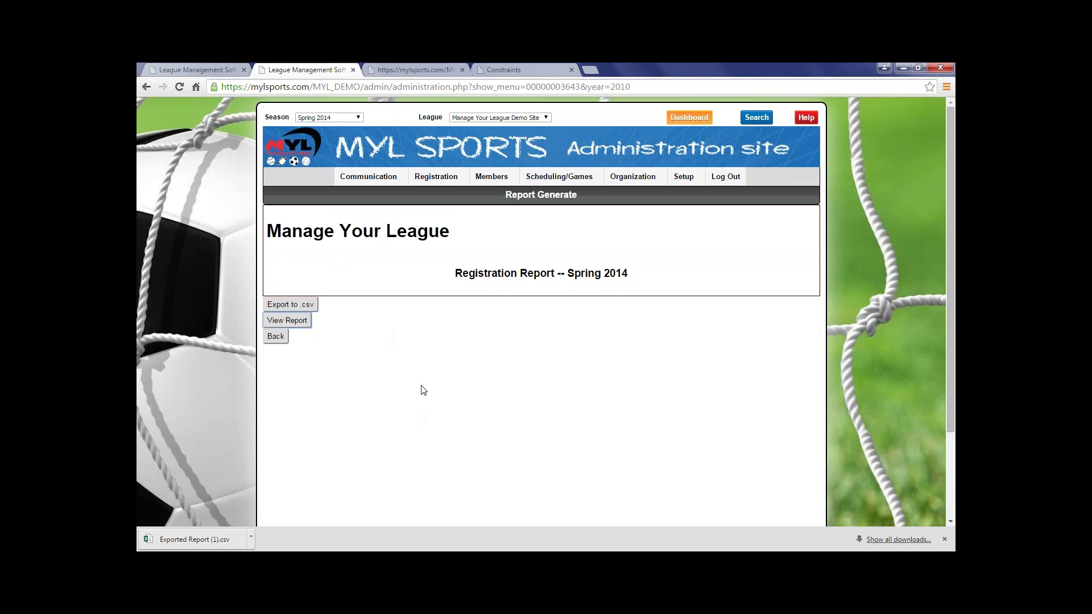
click(276, 339)
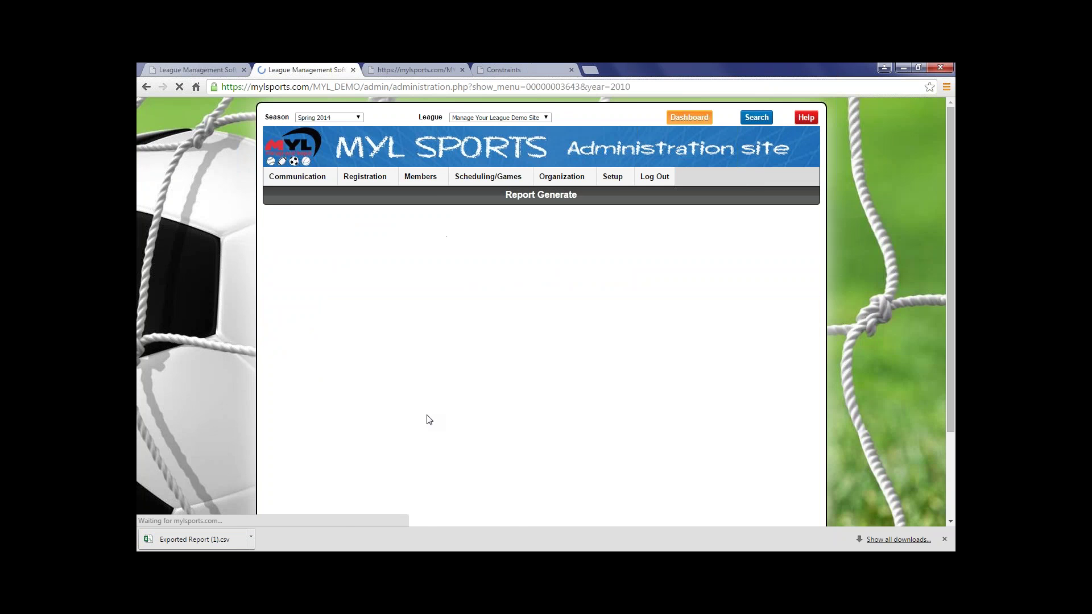
Change the shirt size filter's value to ** Empty ** and generate the report again
scroll(415, 432, down, 3)
click(386, 420)
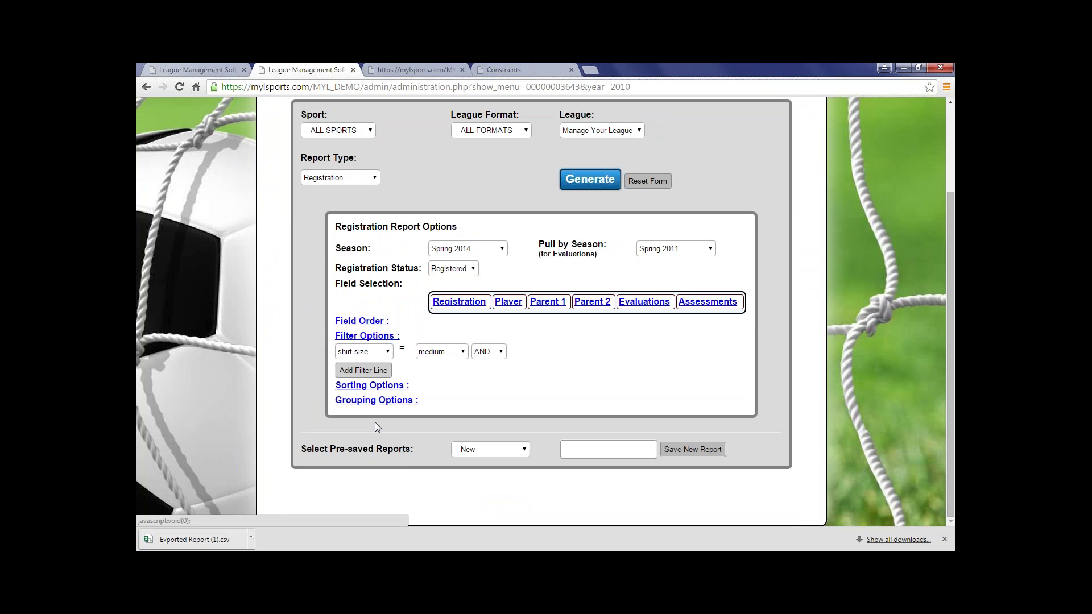
click(386, 353)
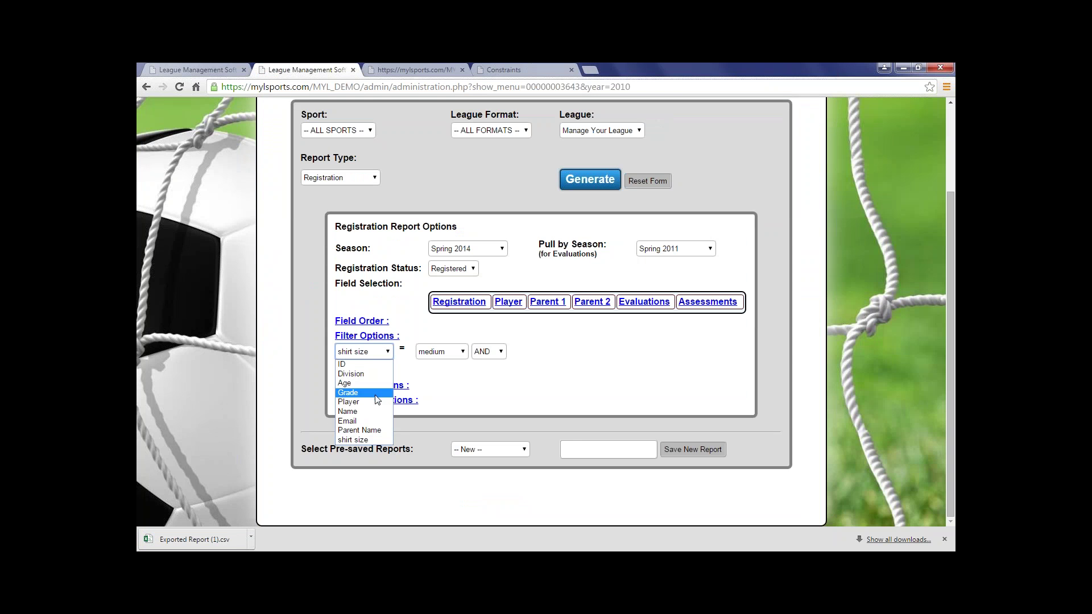
click(426, 353)
click(453, 352)
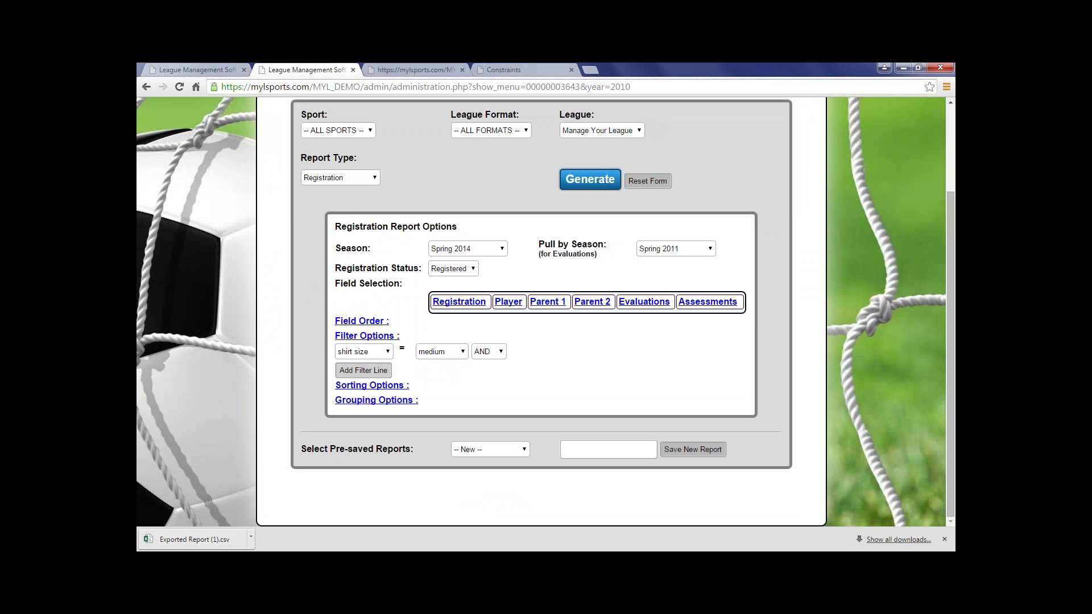
click(454, 353)
click(449, 364)
click(380, 371)
click(583, 181)
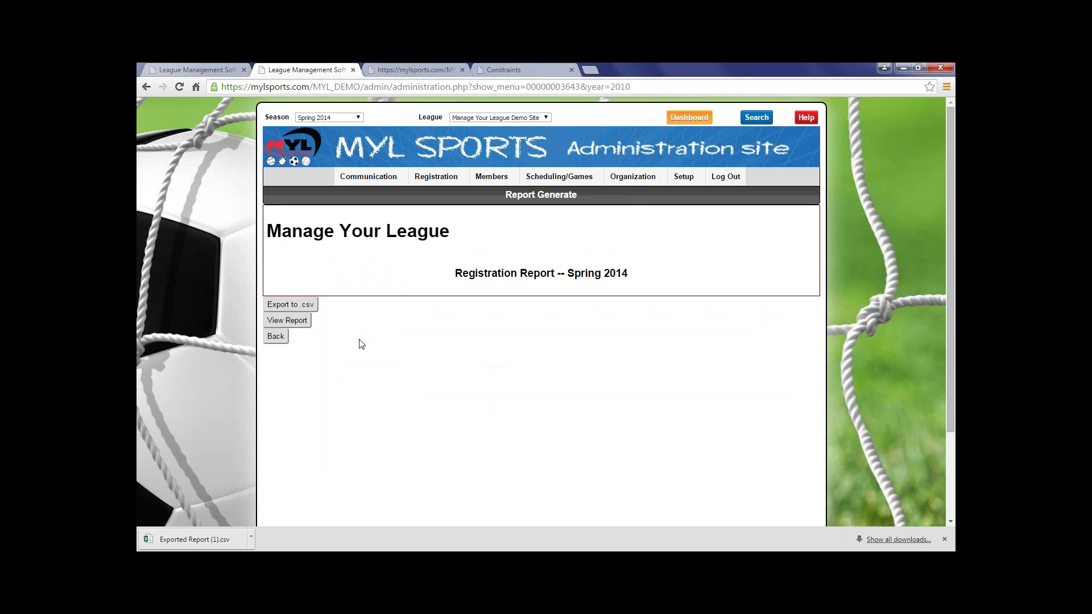
Open the regenerated report's table view and examine its registration rows from beginning to end
click(302, 321)
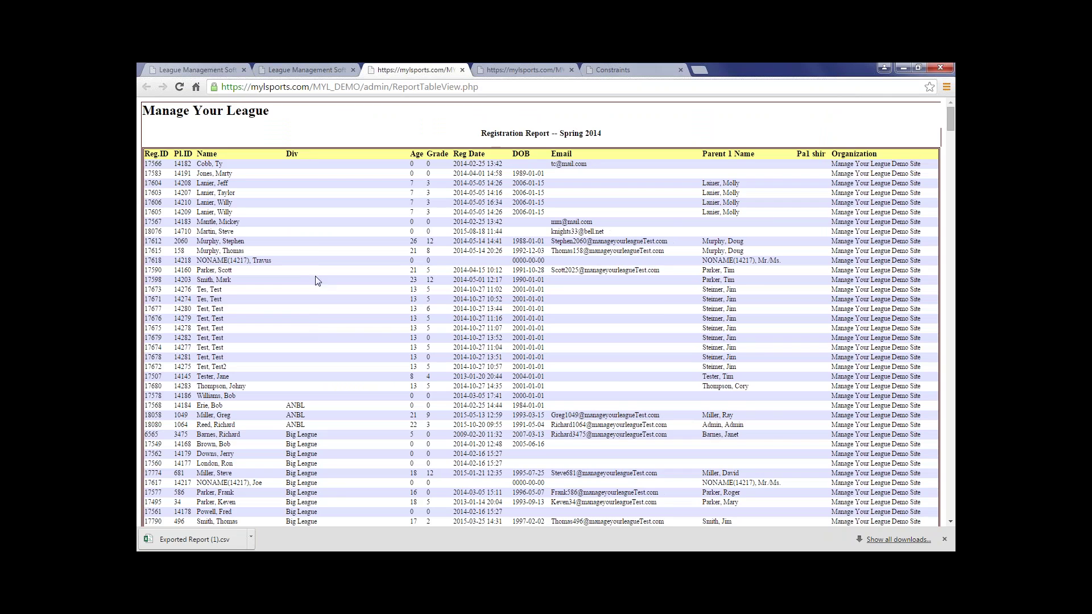
scroll(603, 370, down, 20)
scroll(310, 305, down, 20)
scroll(536, 422, down, 20)
scroll(518, 452, down, 20)
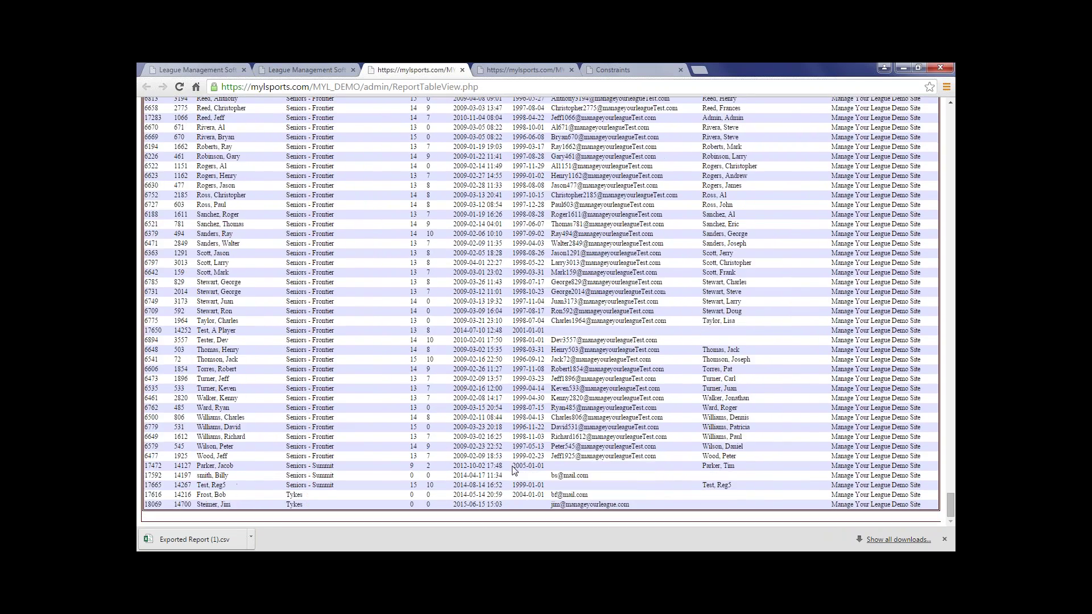
scroll(513, 468, up, 20)
scroll(533, 463, up, 20)
scroll(533, 463, up, 20)
scroll(427, 251, up, 20)
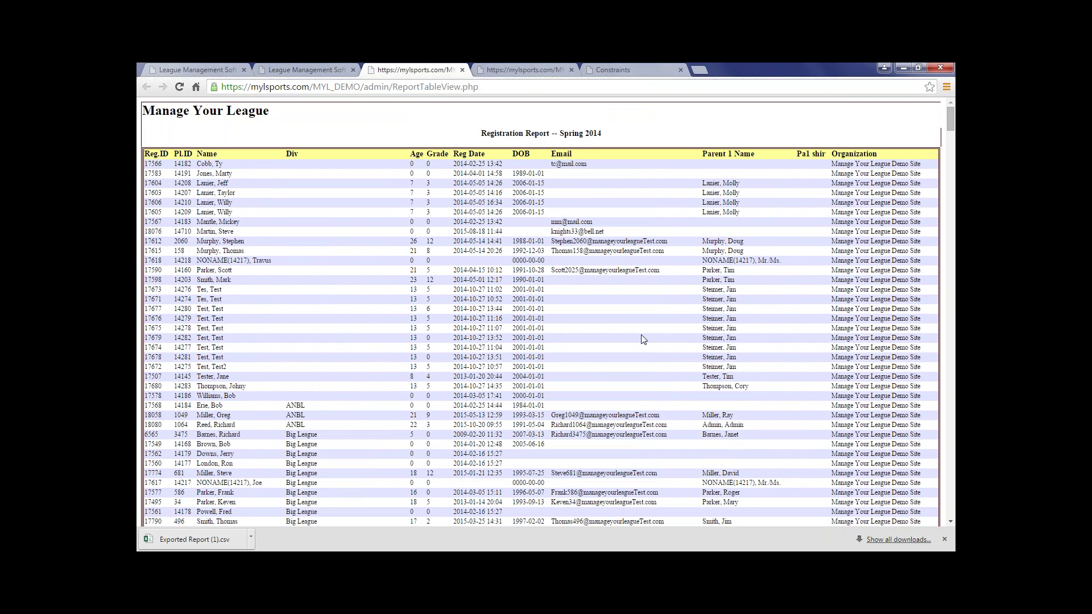